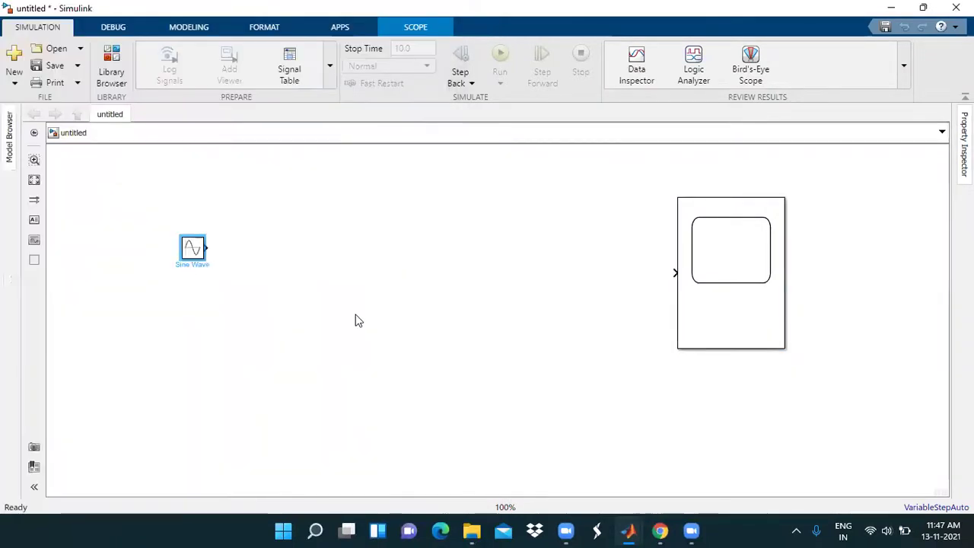
# Duplicate the Sine Wave block and place the copy just below the original
pyautogui.click(184, 353)
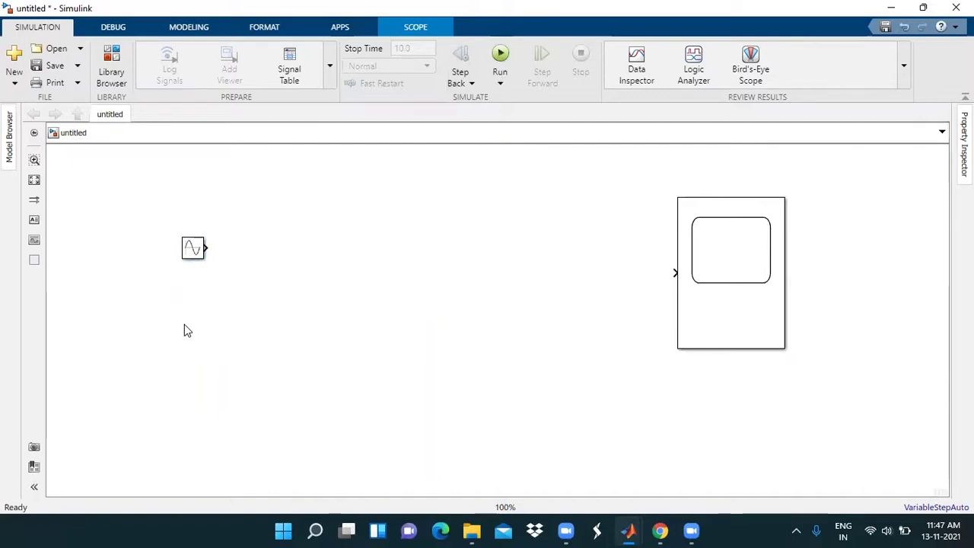
pyautogui.rightClick(230, 196)
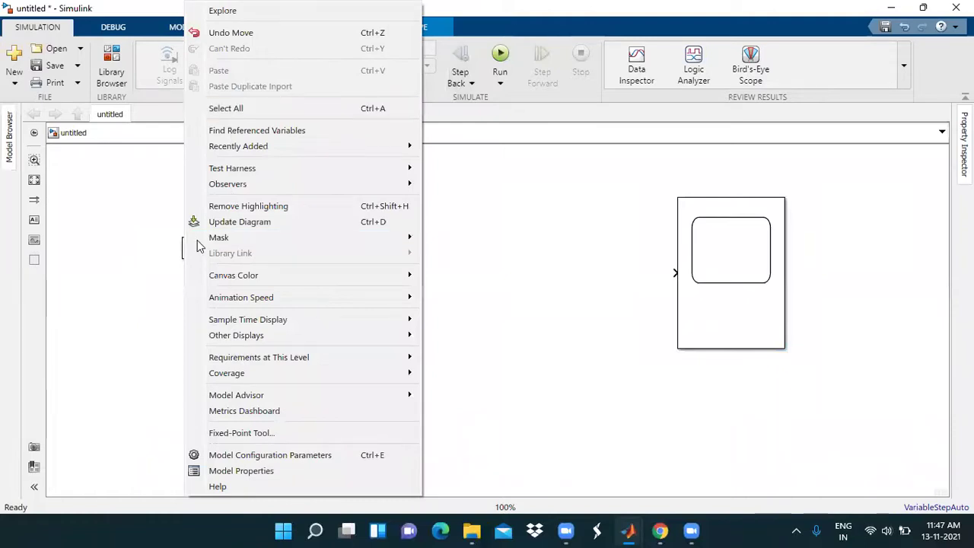
pyautogui.press('Escape')
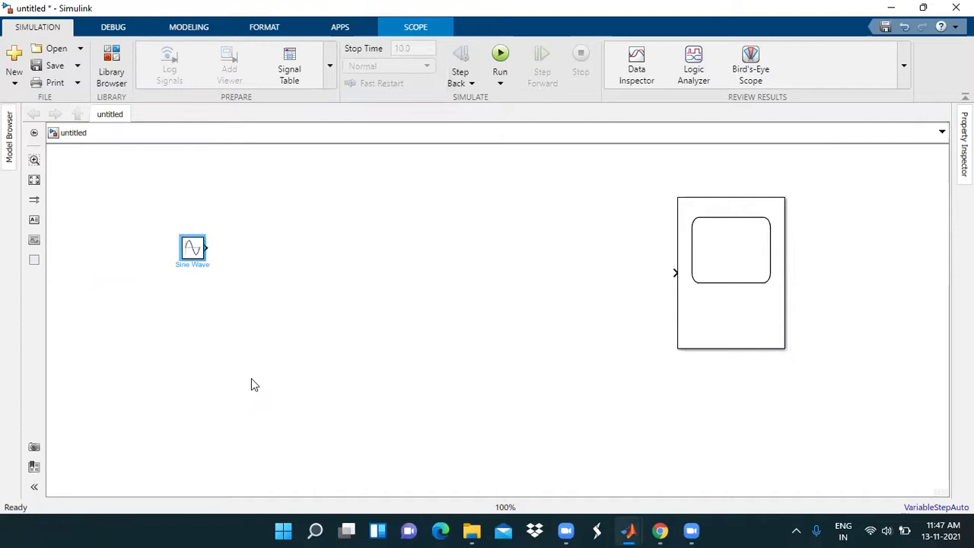
pyautogui.click(253, 385)
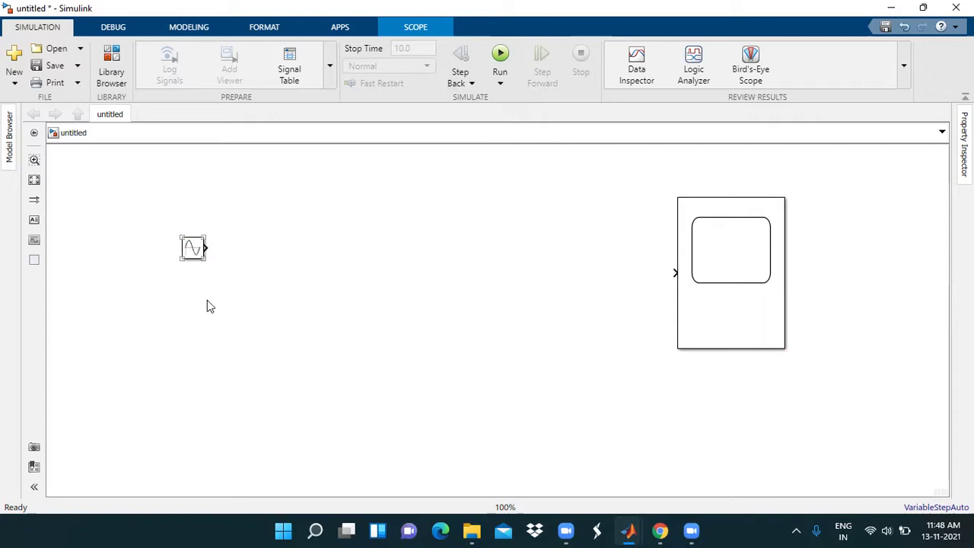
pyautogui.hotkey('ctrl', 'v')
pyautogui.moveTo(207, 263); pyautogui.dragTo(199, 316)
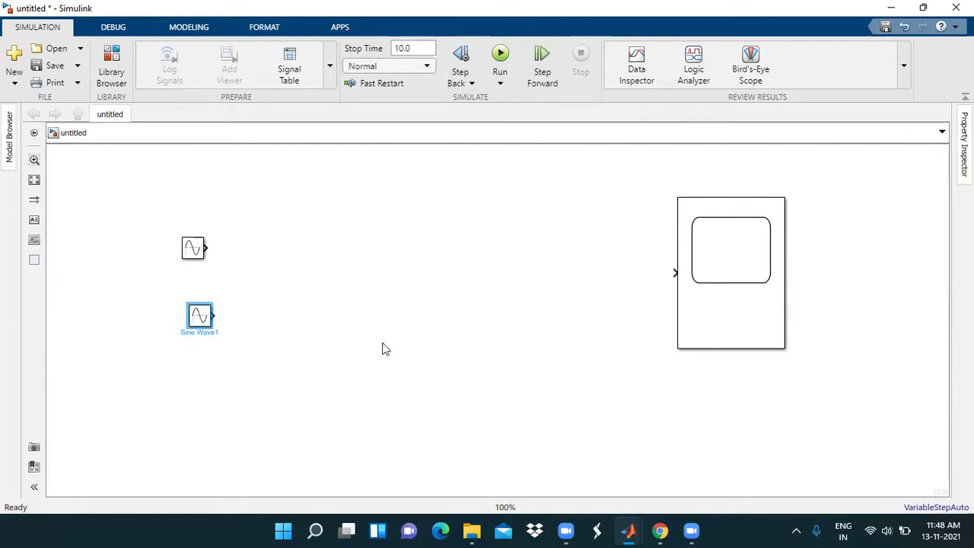
# Add a Gain block from the Commonly Used Blocks library between the sources and the Scope, and enlarge it
pyautogui.click(730, 457)
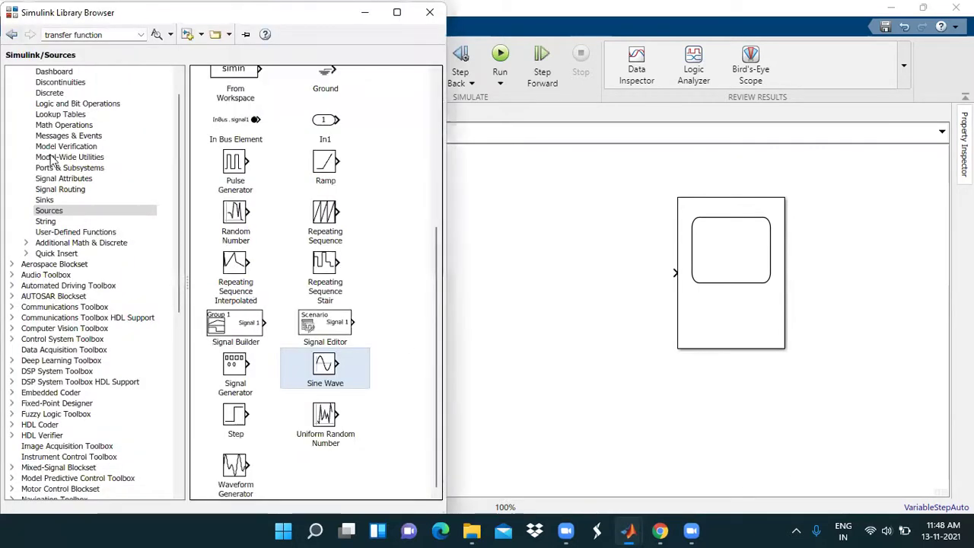
pyautogui.scroll(1, 68, 147)
pyautogui.click(69, 93)
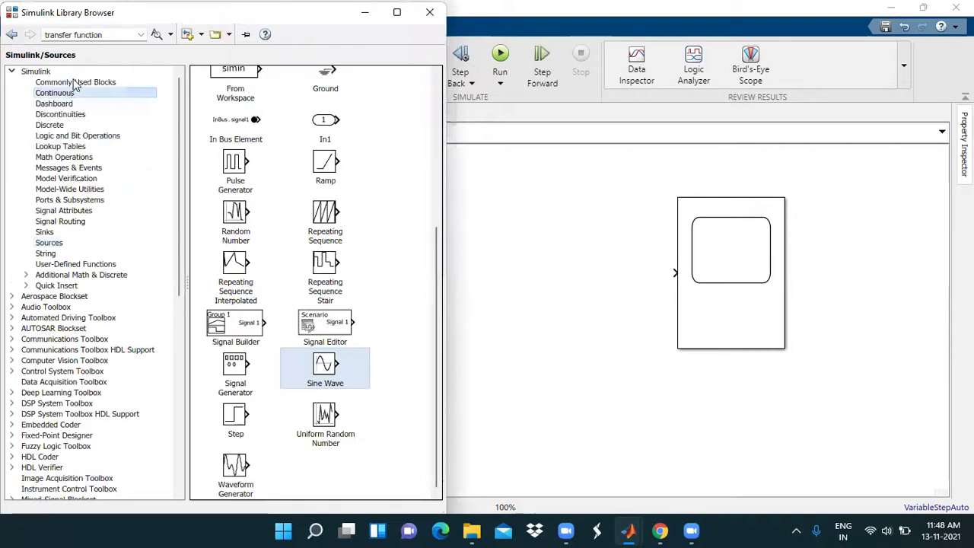
pyautogui.click(76, 83)
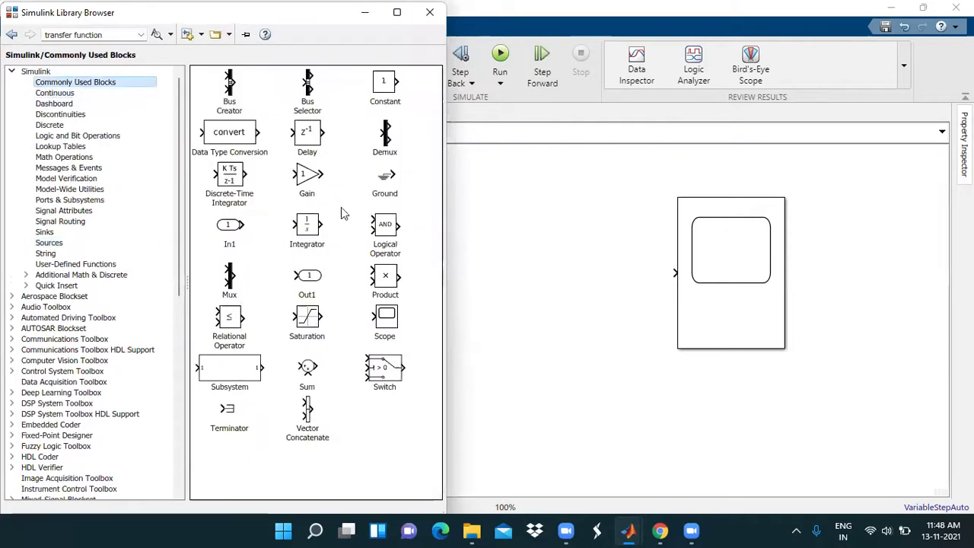
pyautogui.moveTo(304, 182); pyautogui.dragTo(469, 259)
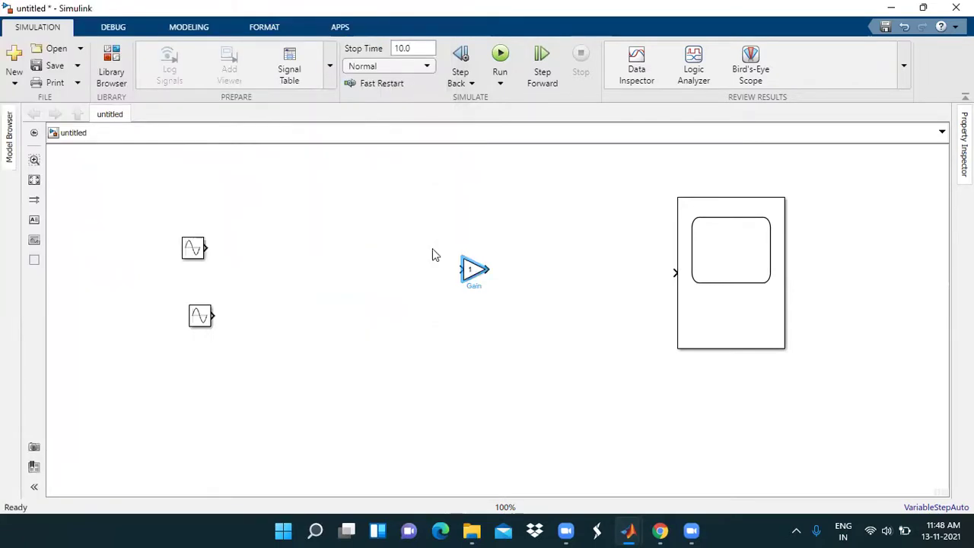
pyautogui.moveTo(454, 241); pyautogui.dragTo(437, 276)
pyautogui.click(329, 447)
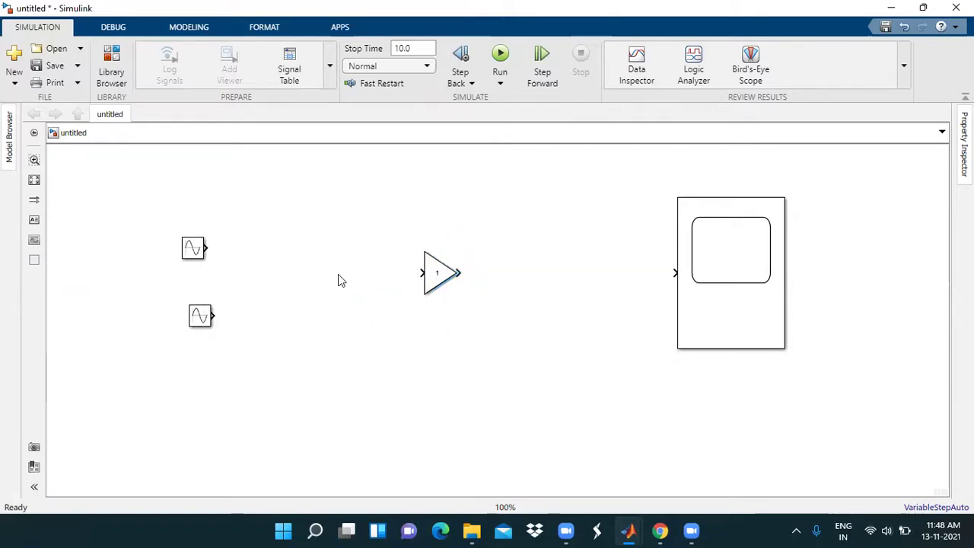
# Add a Sum block from the Commonly Used Blocks library between the Gain and the Scope
pyautogui.moveTo(631, 532)
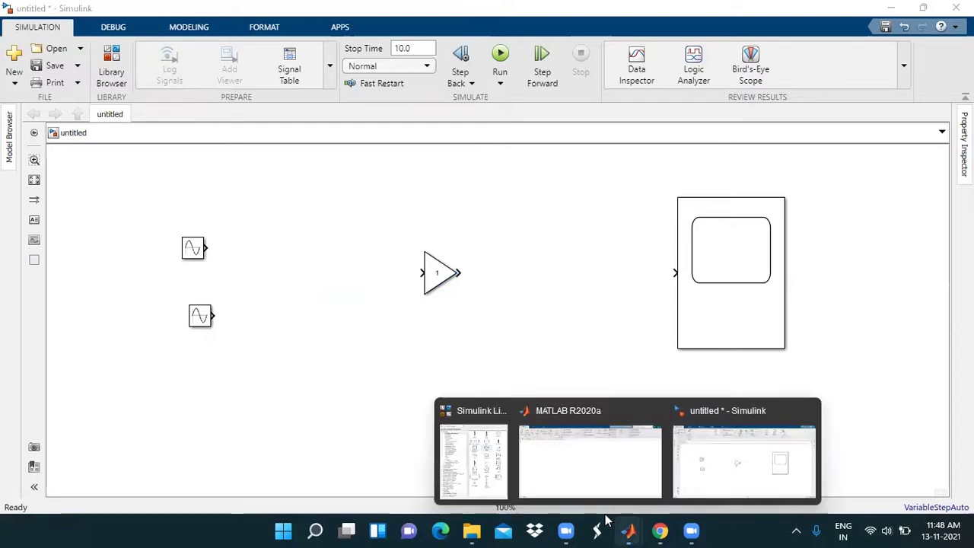
pyautogui.click(461, 411)
pyautogui.moveTo(309, 371); pyautogui.dragTo(518, 297)
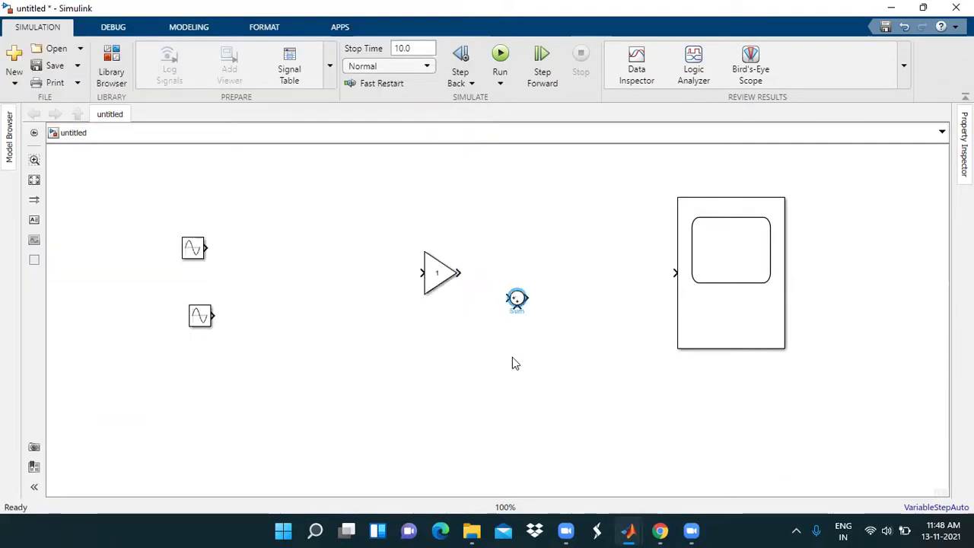
# Set the Sum block's list of signs to |+- so that it subtracts its second input
pyautogui.click(518, 301)
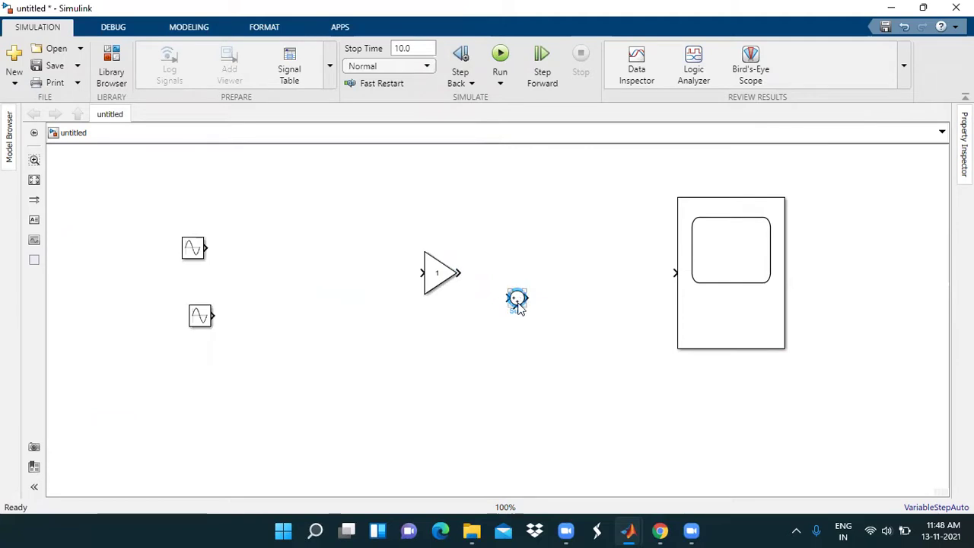
pyautogui.doubleClick(519, 302)
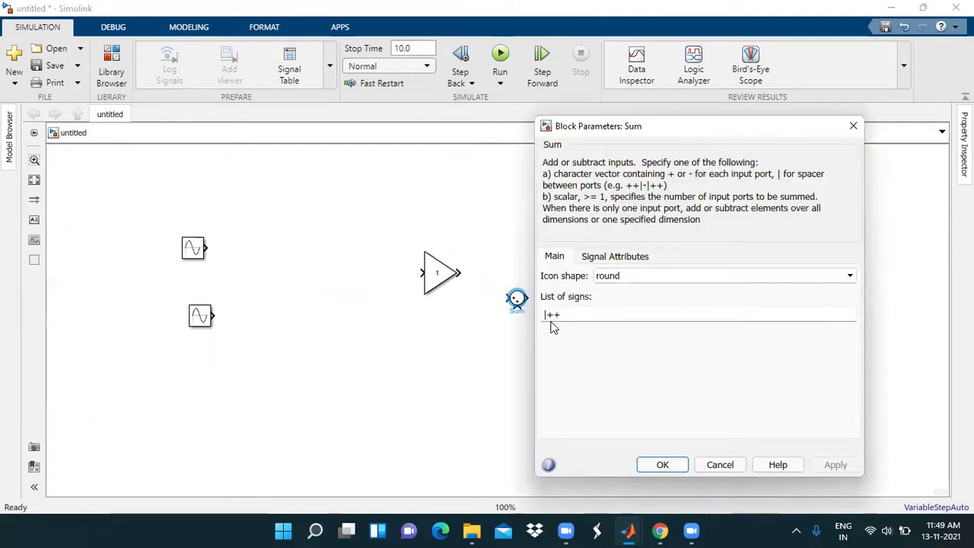
pyautogui.click(569, 315)
pyautogui.press('BackSpace')
pyautogui.click(821, 466)
pyautogui.press('Escape')
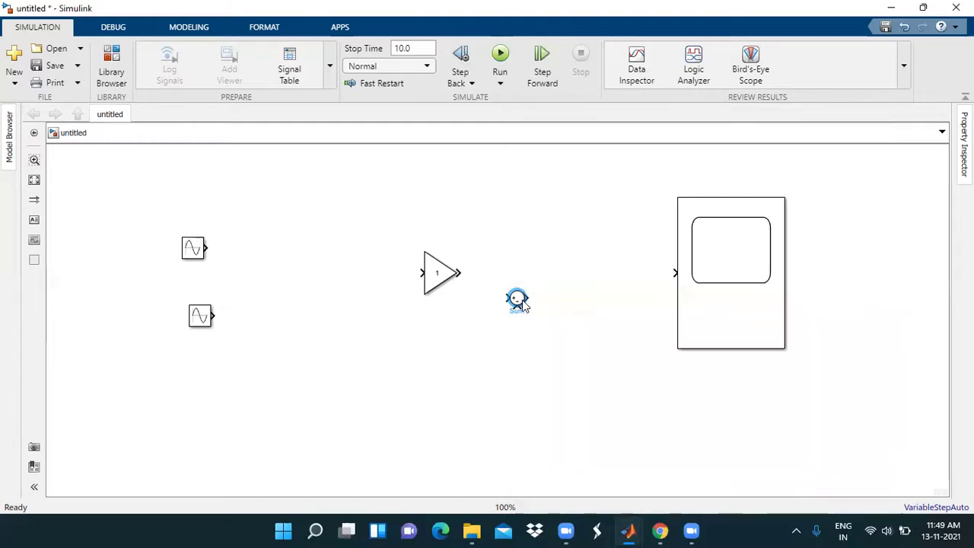
# Enlarge the Sum block and check its sign settings without changing them
pyautogui.moveTo(526, 307); pyautogui.dragTo(543, 330)
pyautogui.click(526, 322)
pyautogui.doubleClick(526, 323)
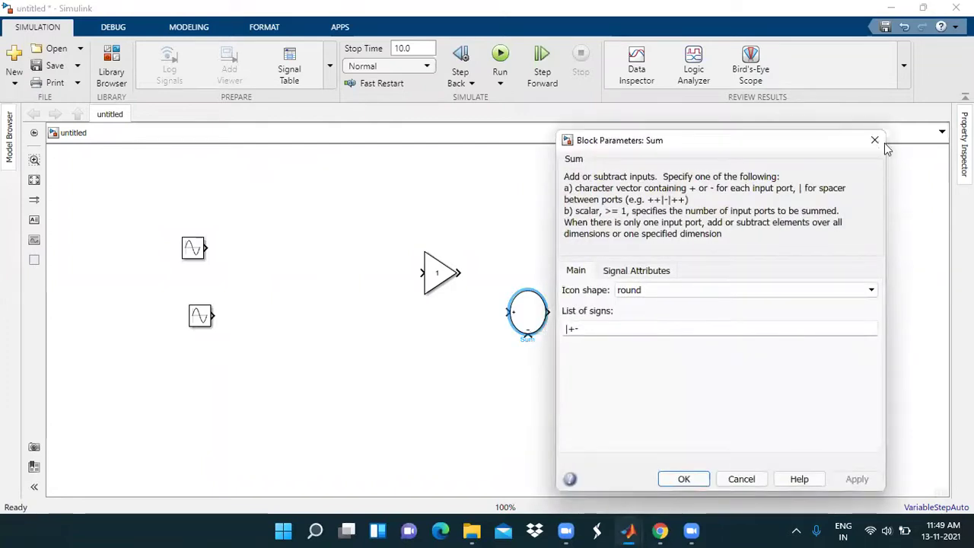
pyautogui.press('Escape')
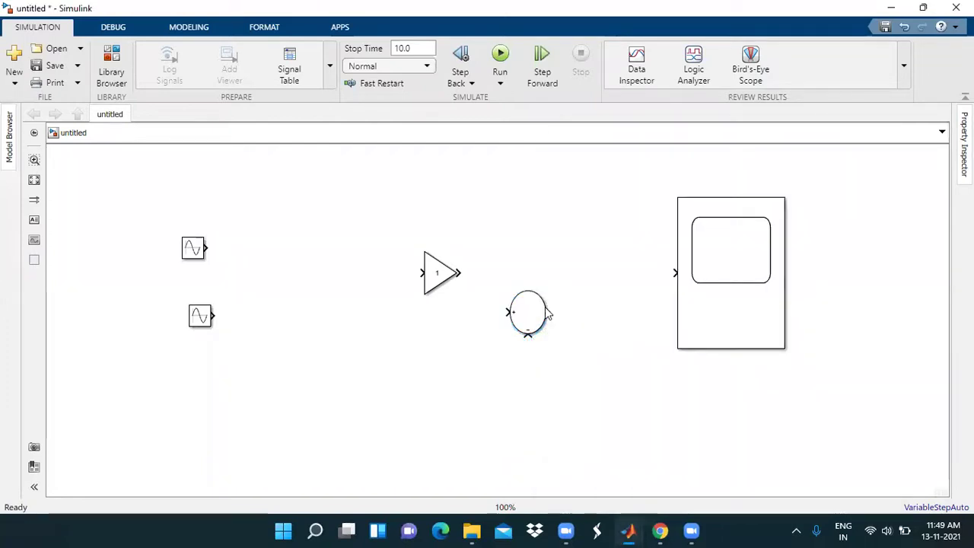
# Duplicate the Sum block beside the original and move the Gain block below and left of the copy
pyautogui.click(372, 308)
pyautogui.hotkey('ctrl', 'v')
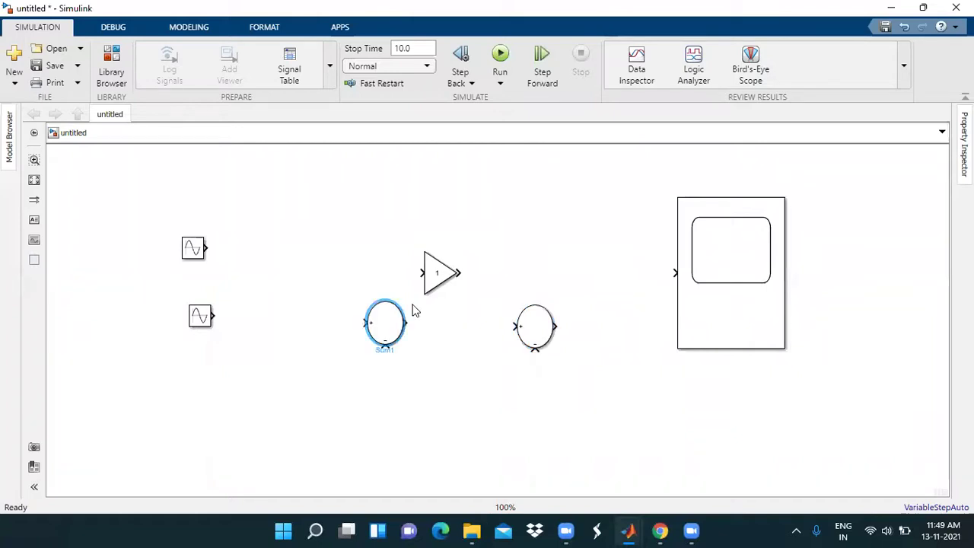
pyautogui.moveTo(440, 272); pyautogui.dragTo(318, 387)
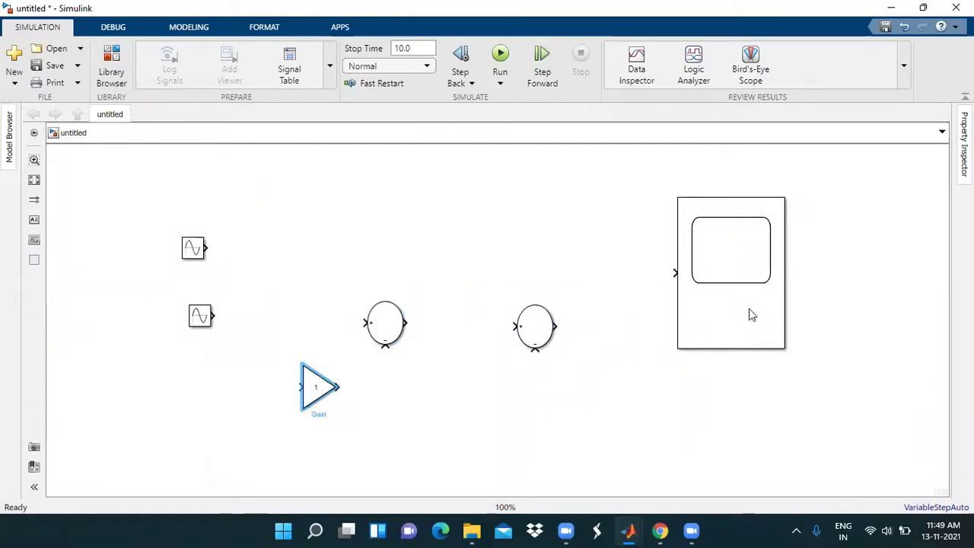
# Set the Scope's number of input ports to 2
pyautogui.click(750, 310)
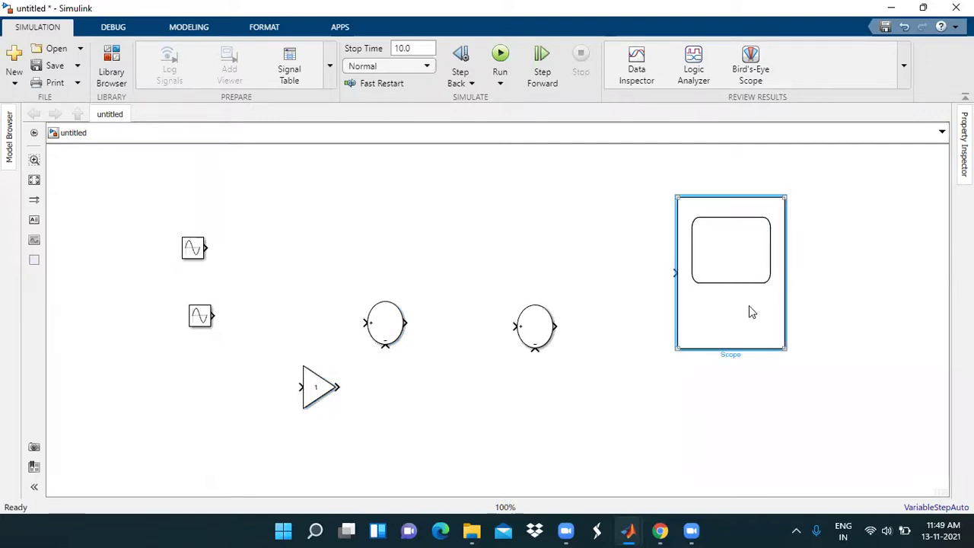
pyautogui.rightClick(755, 309)
pyautogui.moveTo(759, 307)
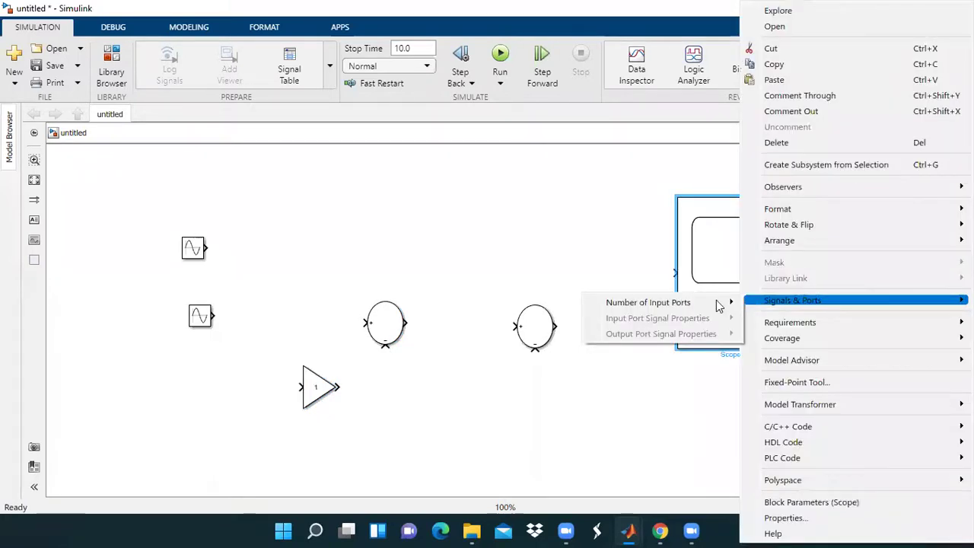
pyautogui.moveTo(719, 305)
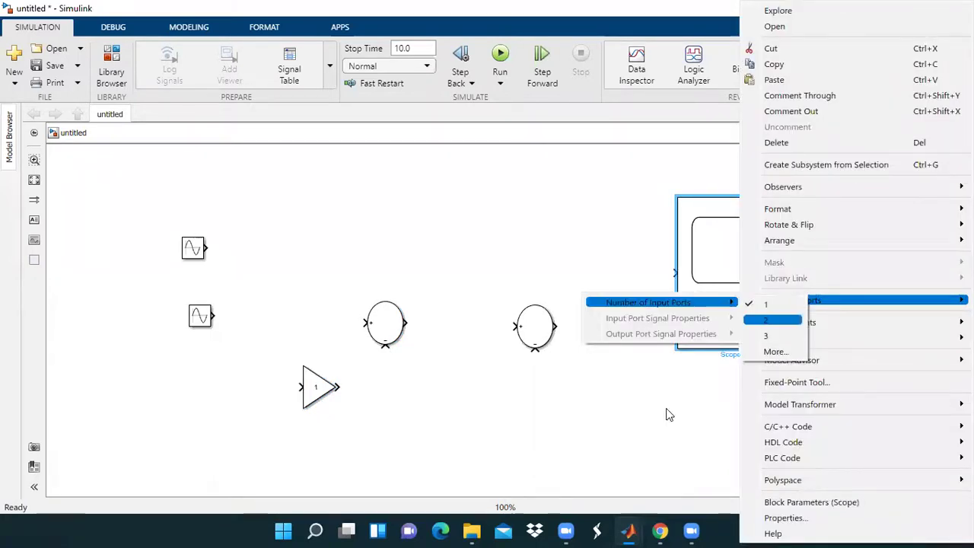
# Enlarge the first Sine Wave block and connect it to the Scope's first input with a straight line
pyautogui.moveTo(164, 199); pyautogui.dragTo(161, 197)
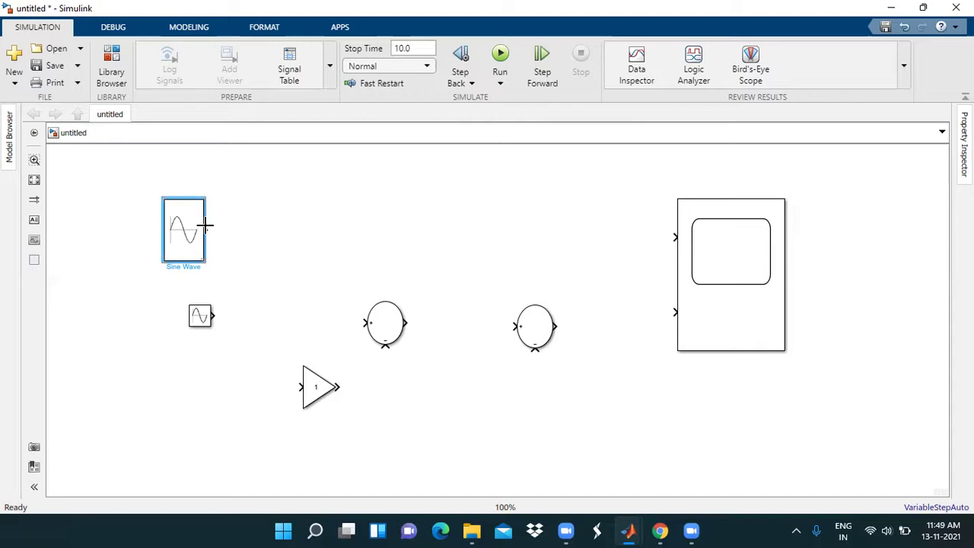
pyautogui.click(678, 249)
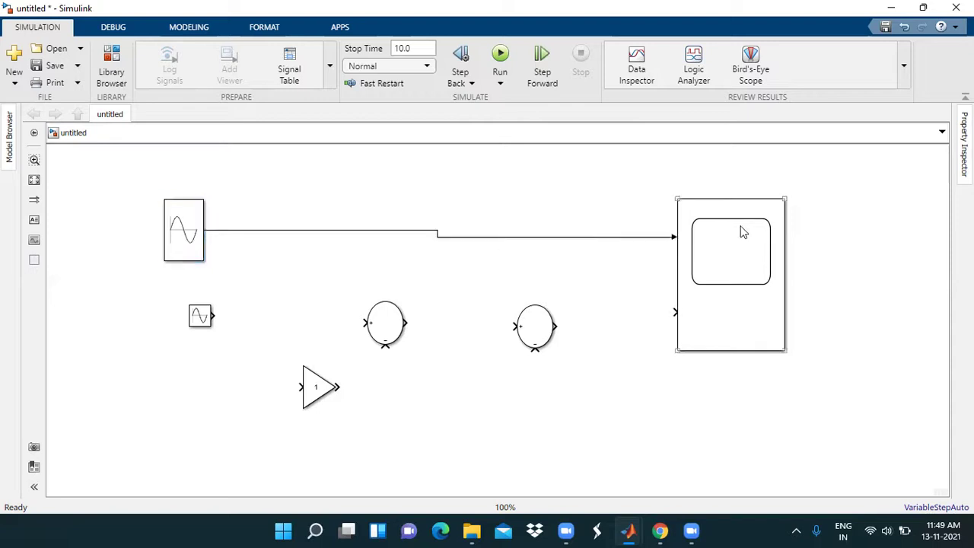
pyautogui.moveTo(741, 229); pyautogui.dragTo(744, 220)
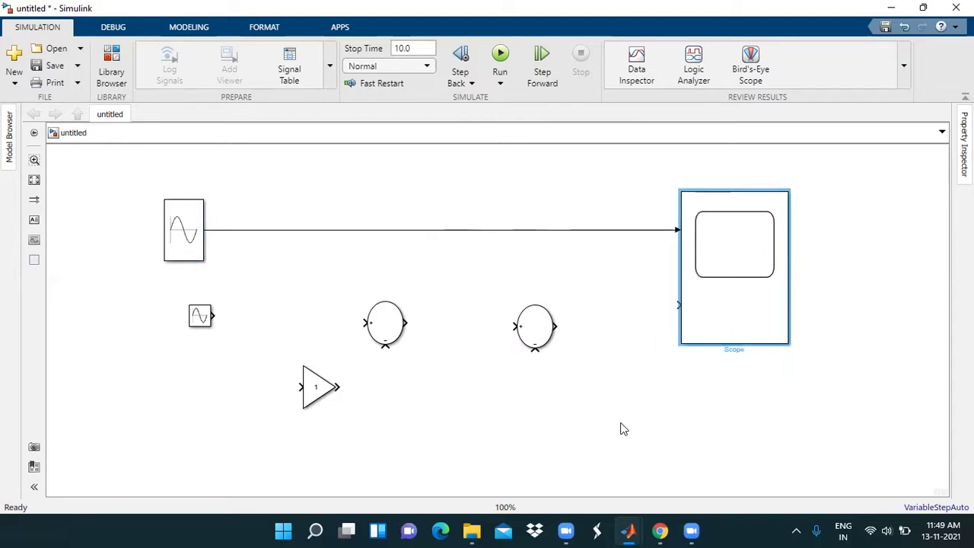
# Move the second Sine Wave block lower and feed the copied Sum block's first input from a branch of the upper sine signal
pyautogui.moveTo(200, 316); pyautogui.dragTo(171, 355)
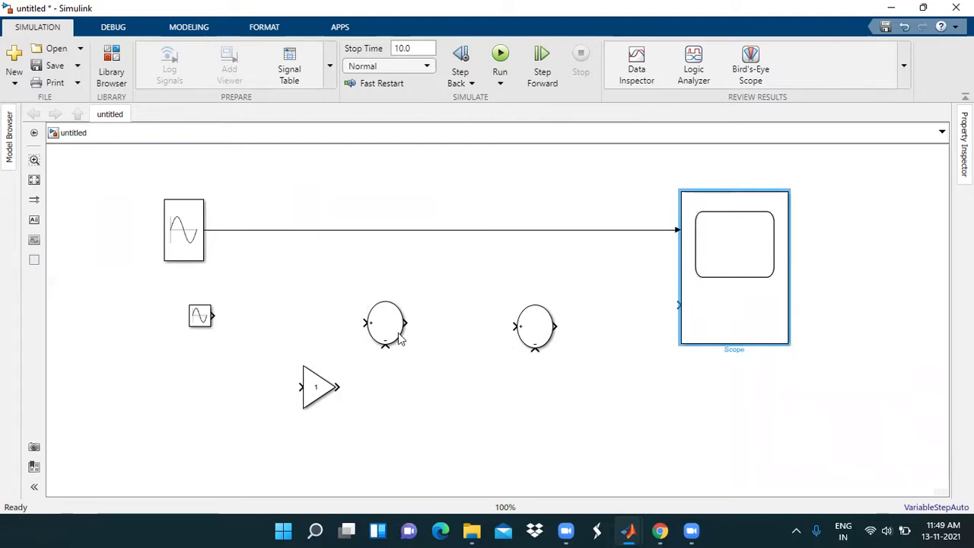
pyautogui.moveTo(384, 332); pyautogui.dragTo(341, 230)
# Set the copied Sum block's list of signs to |++ so that it adds both inputs
pyautogui.doubleClick(446, 288)
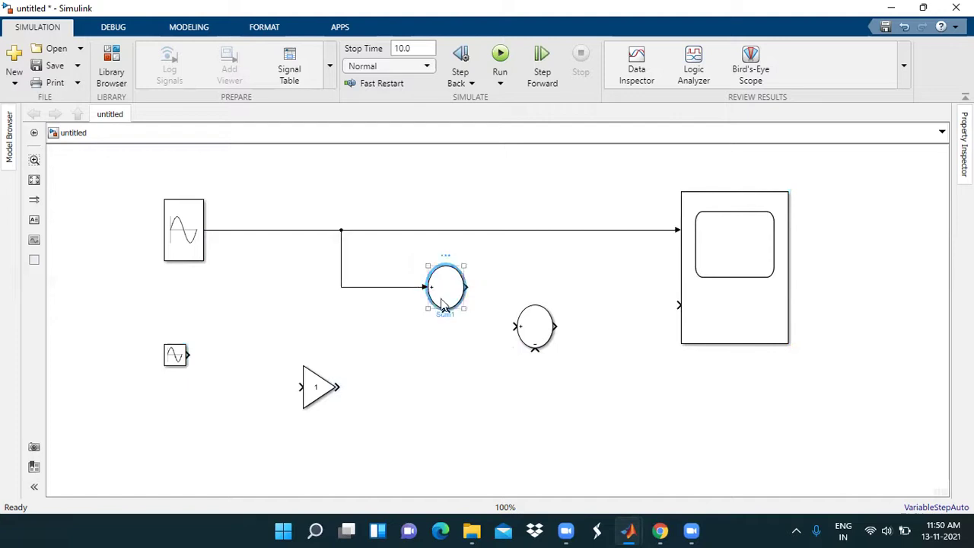
pyautogui.click(502, 305)
pyautogui.press('BackSpace')
pyautogui.write('++')
pyautogui.click(602, 453)
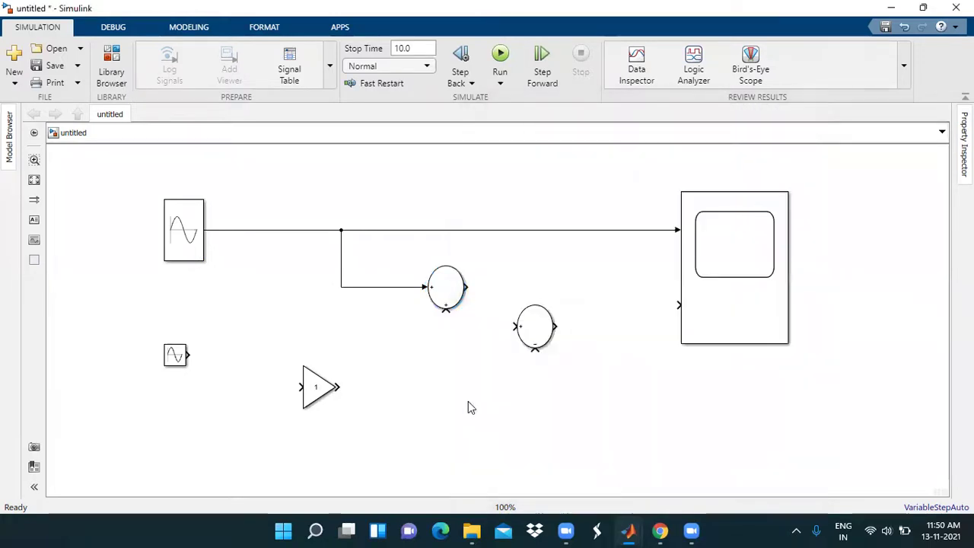
# Arrange the subtracting Sum block and the Gain block in a row below the adding Sum block, with the Gain last
pyautogui.moveTo(319, 392); pyautogui.dragTo(449, 370)
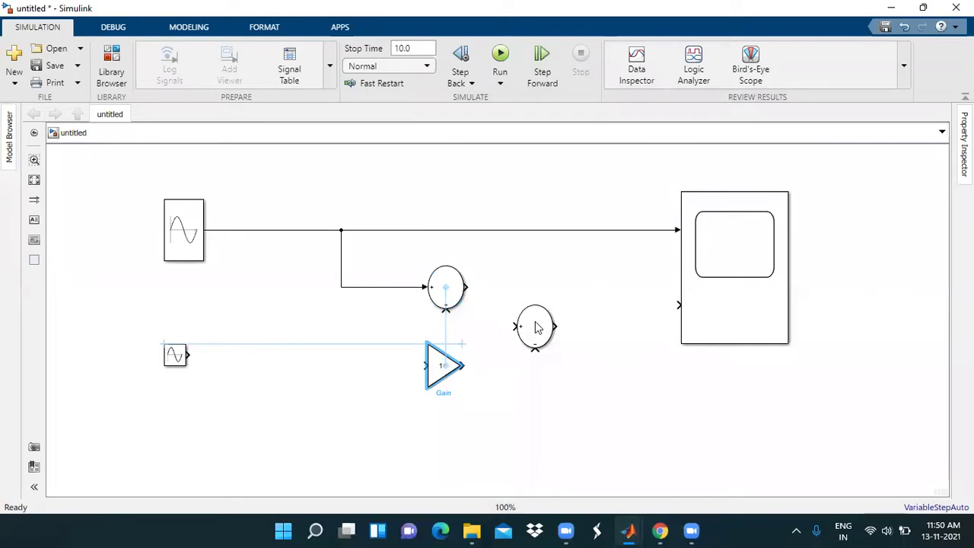
pyautogui.moveTo(535, 327); pyautogui.dragTo(352, 369)
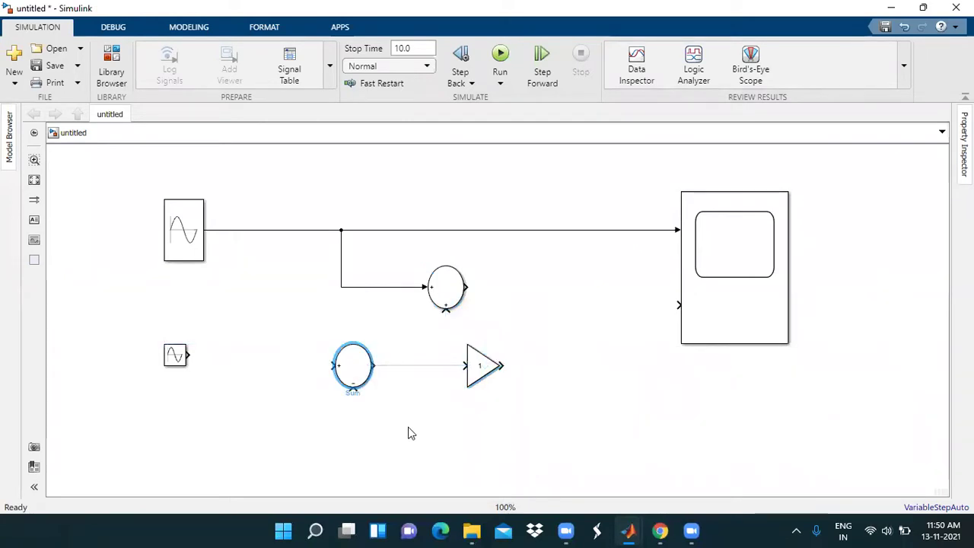
# Connect the adding Sum block's output to the Scope's second input, and align the blocks so the lines into the Scope are straight
pyautogui.moveTo(446, 302); pyautogui.dragTo(446, 305)
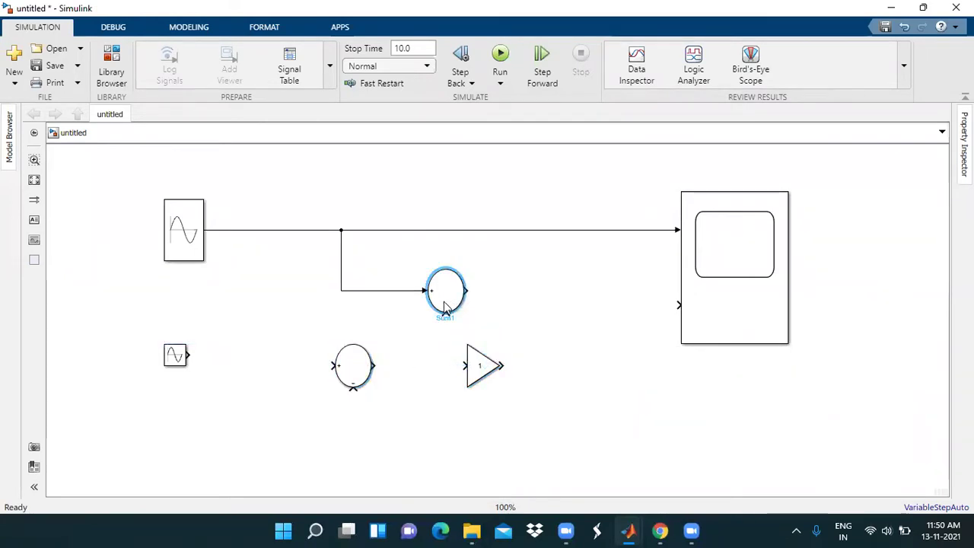
pyautogui.moveTo(707, 307)
pyautogui.mouseDown()
pyautogui.moveTo(505, 317)
pyautogui.moveTo(466, 297)
pyautogui.moveTo(687, 298)
pyautogui.mouseUp()
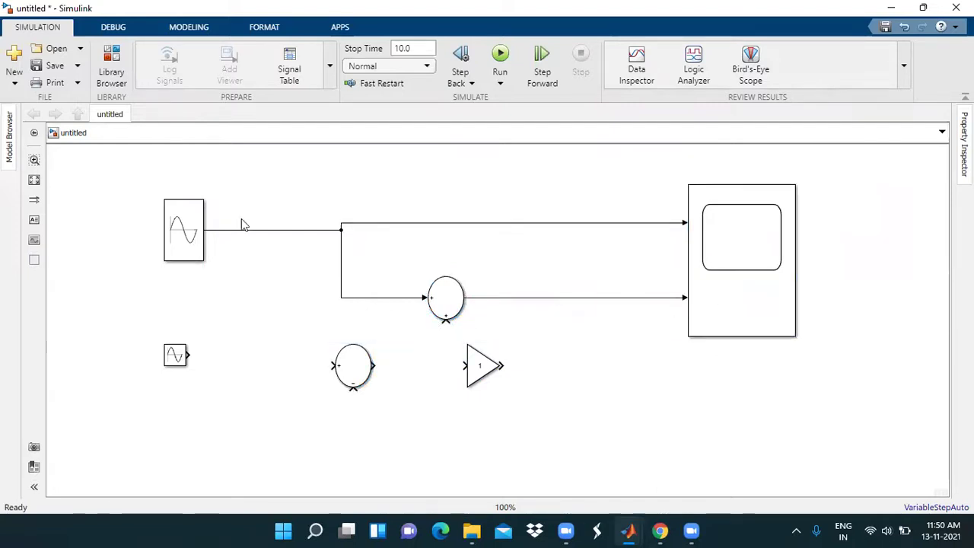
pyautogui.click(190, 236)
pyautogui.moveTo(190, 236); pyautogui.dragTo(197, 229)
pyautogui.click(265, 228)
pyautogui.hotkey('ctrl', 'shift', 'r')
pyautogui.click(601, 282)
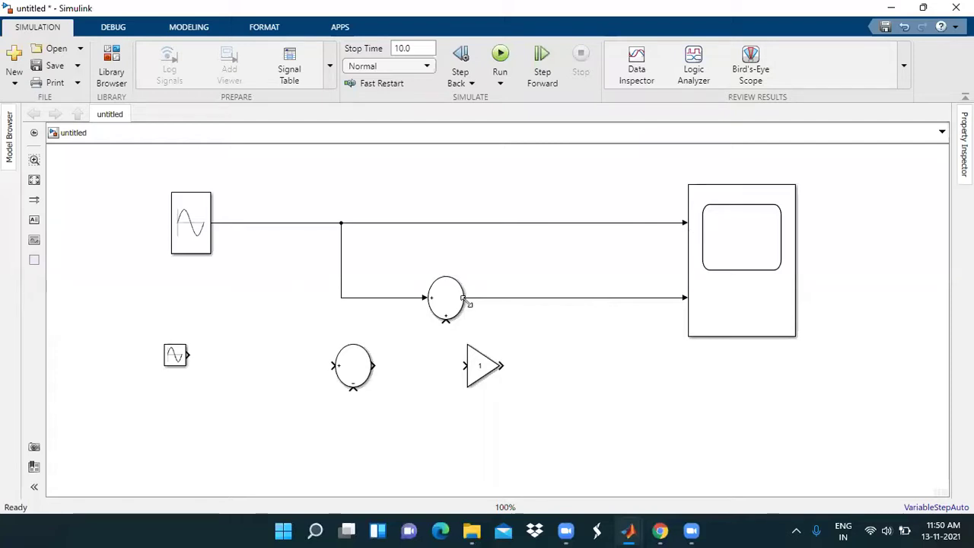
pyautogui.click(183, 250)
pyautogui.click(462, 316)
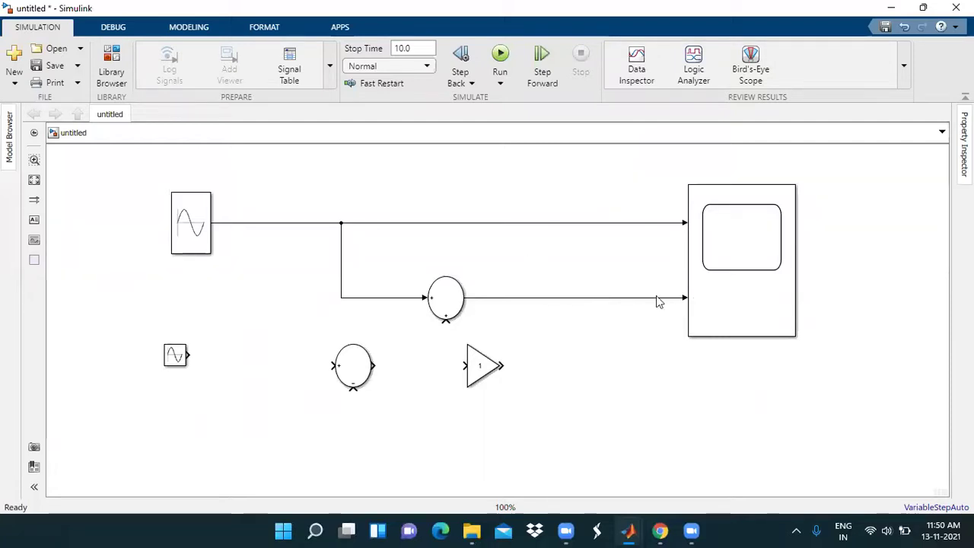
pyautogui.click(451, 309)
pyautogui.click(482, 372)
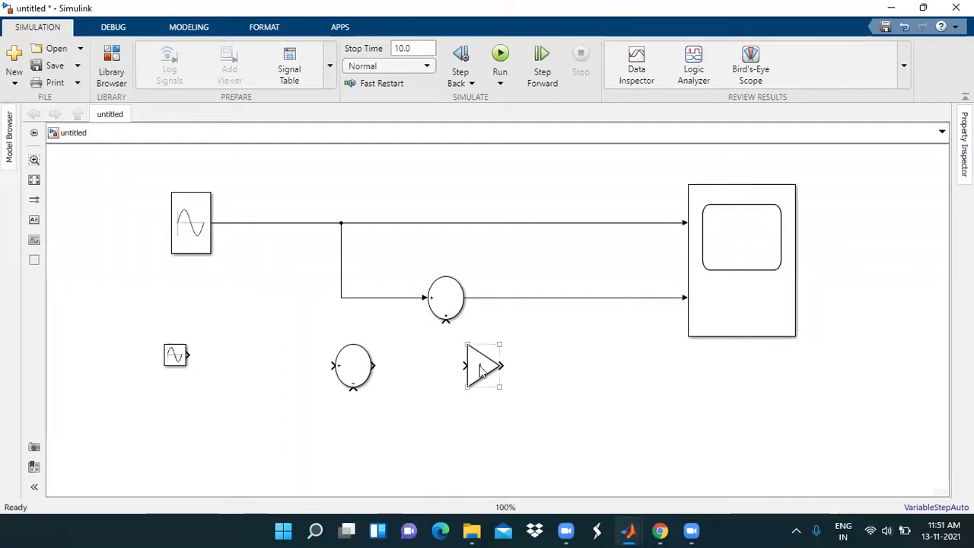
# Connect the Gain's output to the adding Sum's lower input, and branch the adding Sum's output back to the subtracting Sum's minus input
pyautogui.click(354, 366)
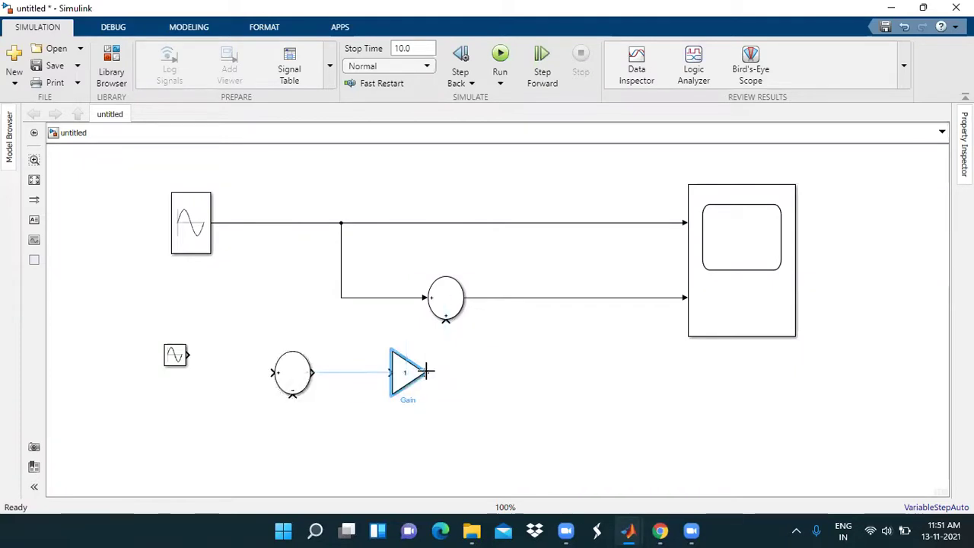
pyautogui.moveTo(427, 371); pyautogui.dragTo(450, 341)
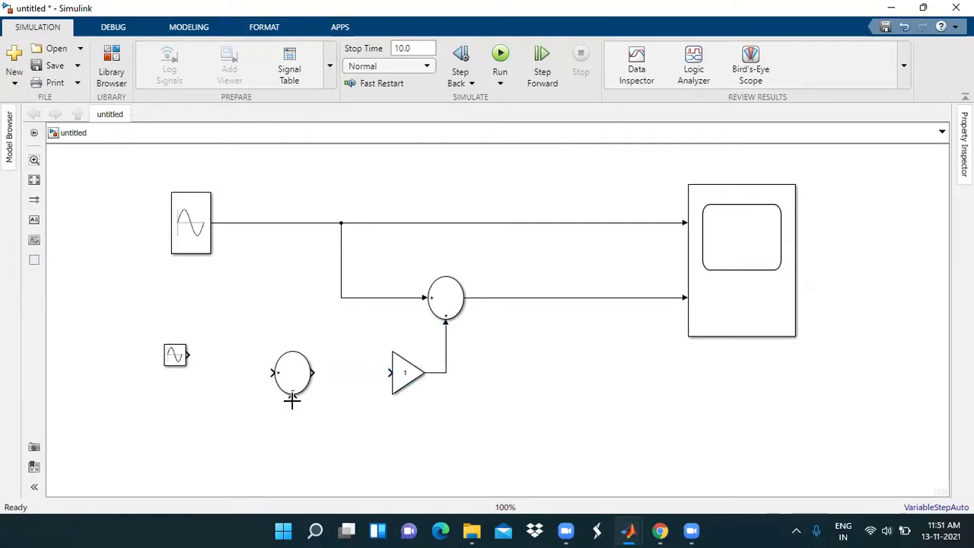
pyautogui.click(612, 297)
pyautogui.click(579, 411)
pyautogui.press('Delete')
pyautogui.click(578, 297)
# Enlarge and align the lower Sine Wave block, then wire it through the subtracting Sum block into the Gain's input
pyautogui.moveTo(166, 369); pyautogui.dragTo(116, 350)
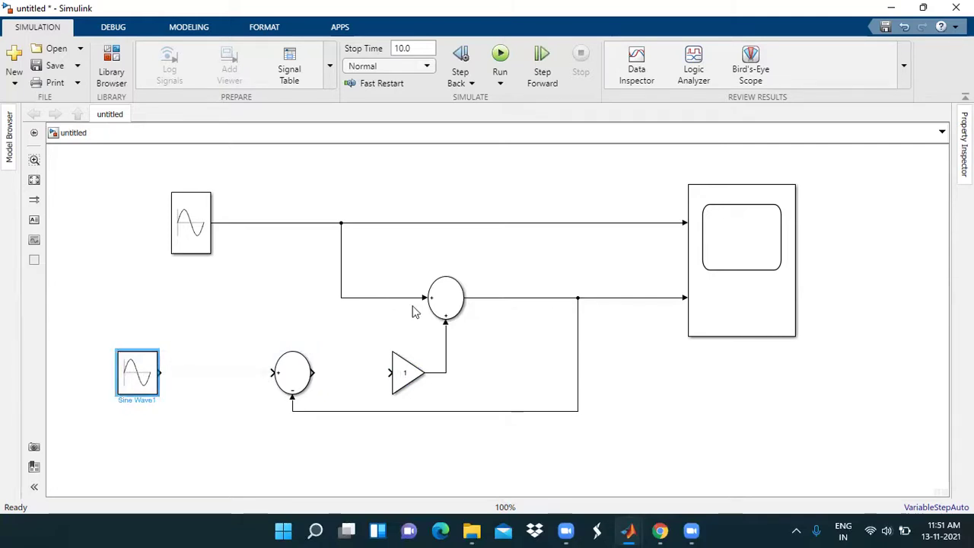
pyautogui.moveTo(159, 370); pyautogui.dragTo(271, 372)
pyautogui.click(141, 380)
pyautogui.click(312, 381)
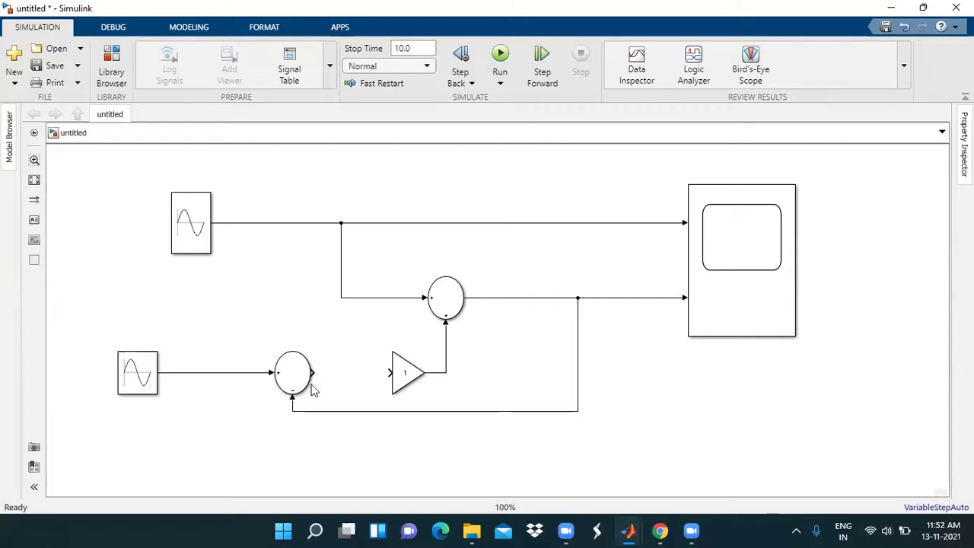
pyautogui.click(407, 373)
pyautogui.click(358, 392)
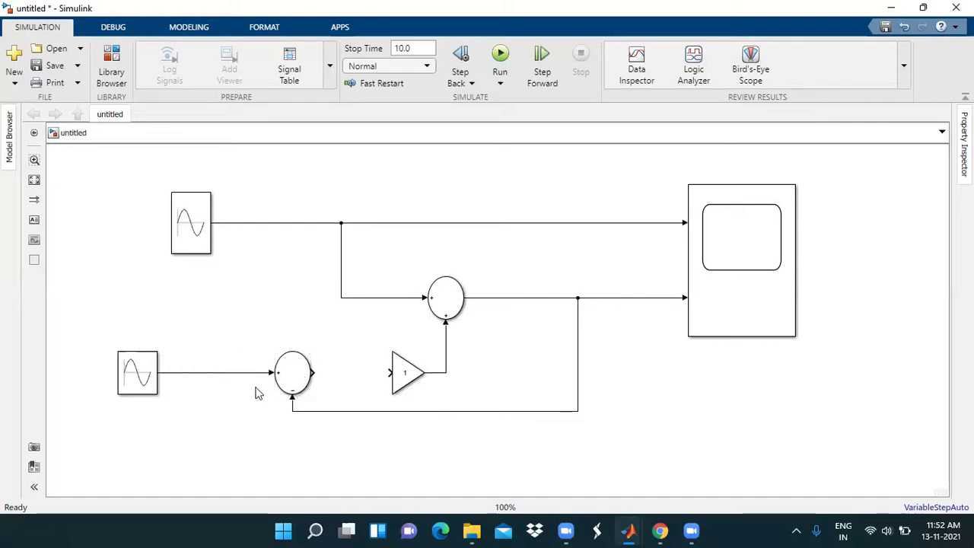
pyautogui.moveTo(313, 373); pyautogui.dragTo(394, 373)
pyautogui.moveTo(579, 456); pyautogui.dragTo(580, 456)
# Set the upper Sine Wave block's amplitude to 250*sqrt(2) and its frequency to 2*pi*50 rad/sec
pyautogui.click(199, 235)
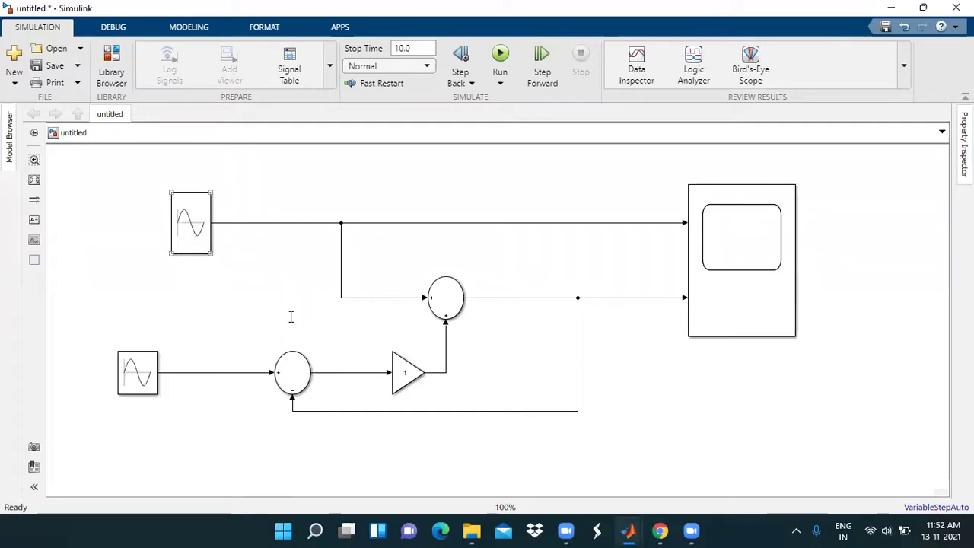
pyautogui.write('250')
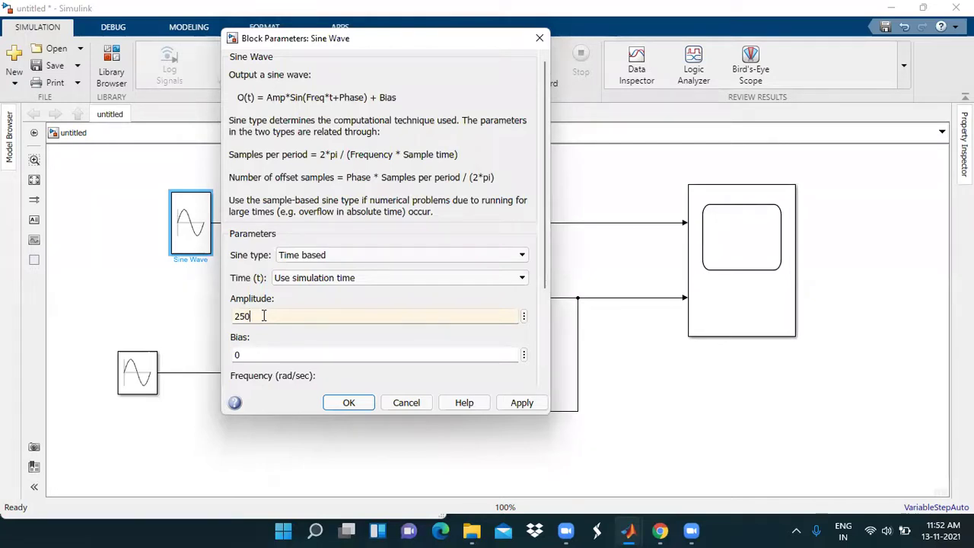
pyautogui.write('*sqrt()')
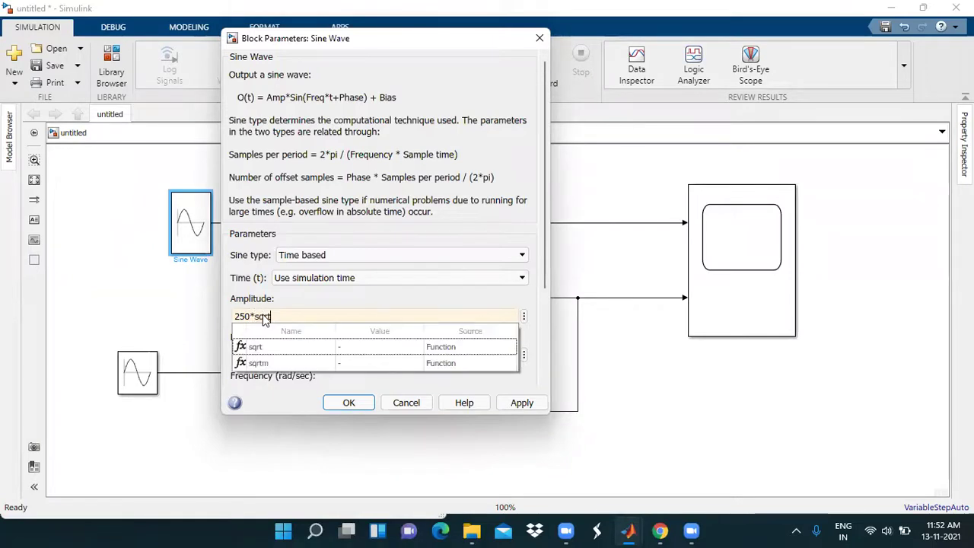
pyautogui.press('Left')
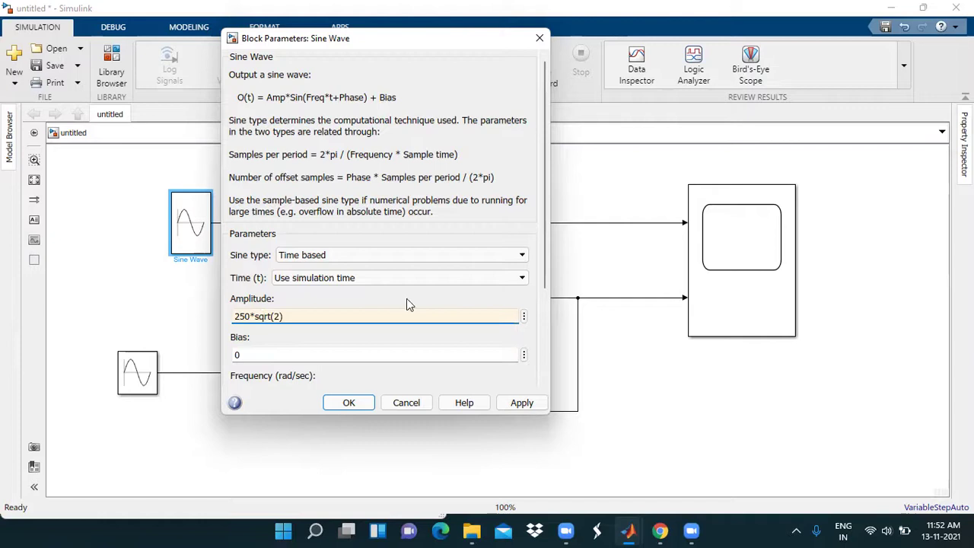
pyautogui.scroll(-3, 246, 309)
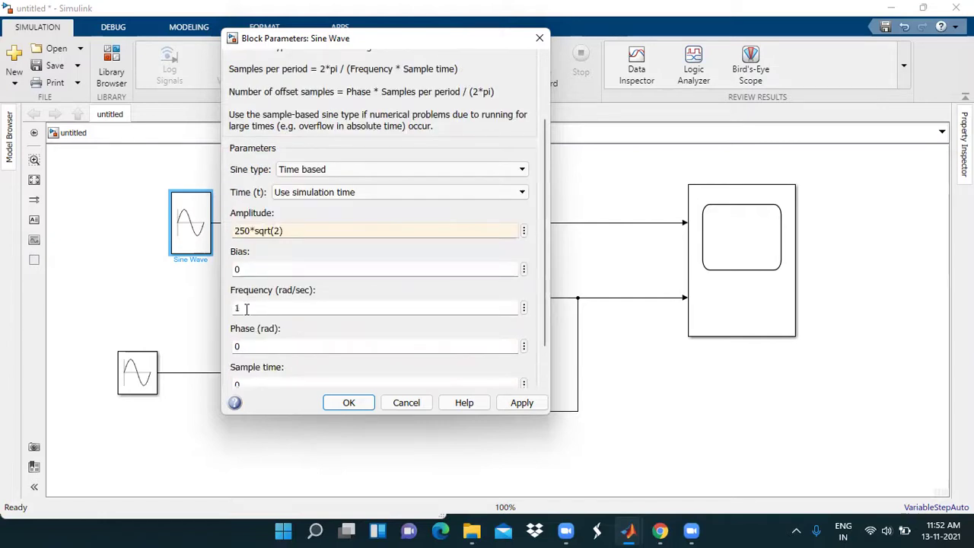
pyautogui.write('2*pi')
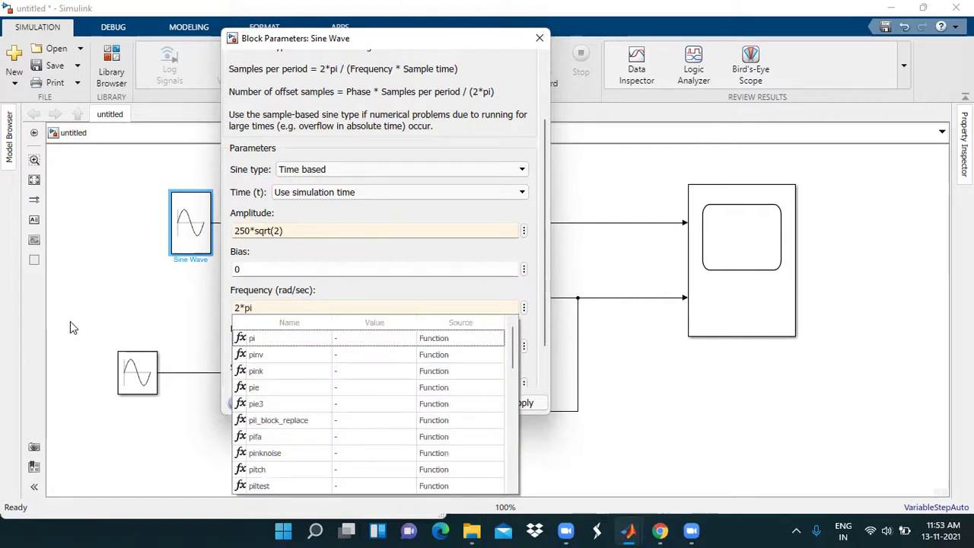
pyautogui.write('*50')
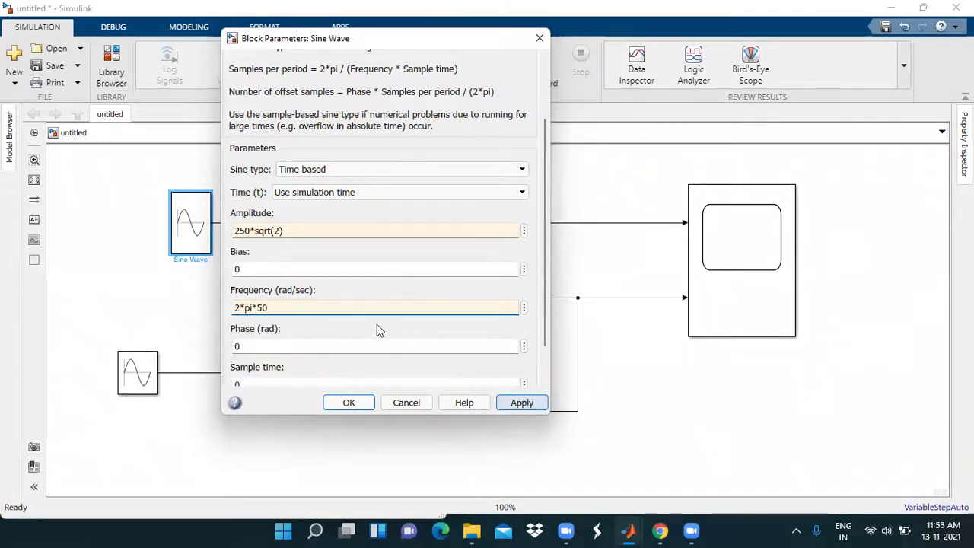
# Set the upper Sine Wave block's sample time to 1e-6 and accept its parameters
pyautogui.scroll(-1, 327, 335)
pyautogui.write('1')
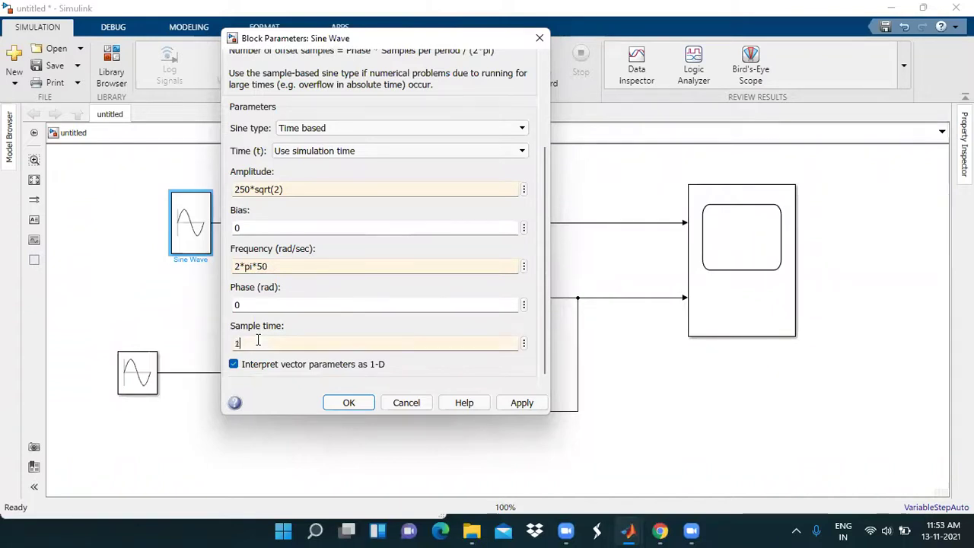
pyautogui.write('e-6')
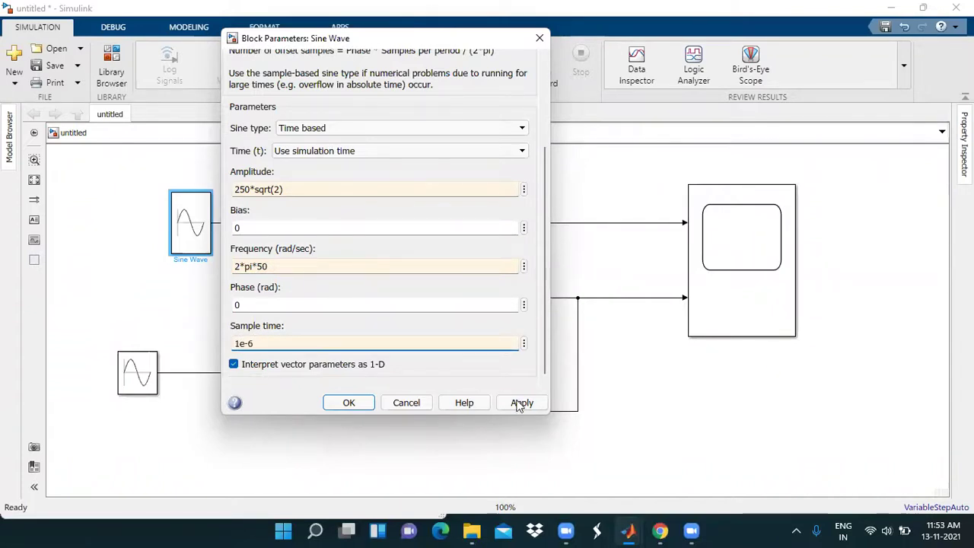
pyautogui.click(520, 403)
pyautogui.click(349, 403)
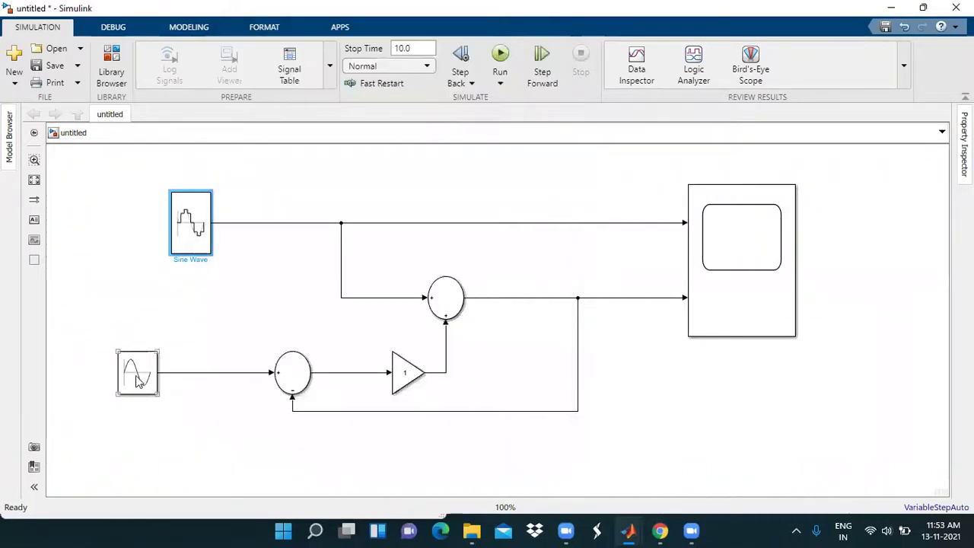
# Set the lower Sine Wave block's amplitude to 220*sqrt(2) and its frequency to 2*pi*50 rad/sec
pyautogui.doubleClick(138, 381)
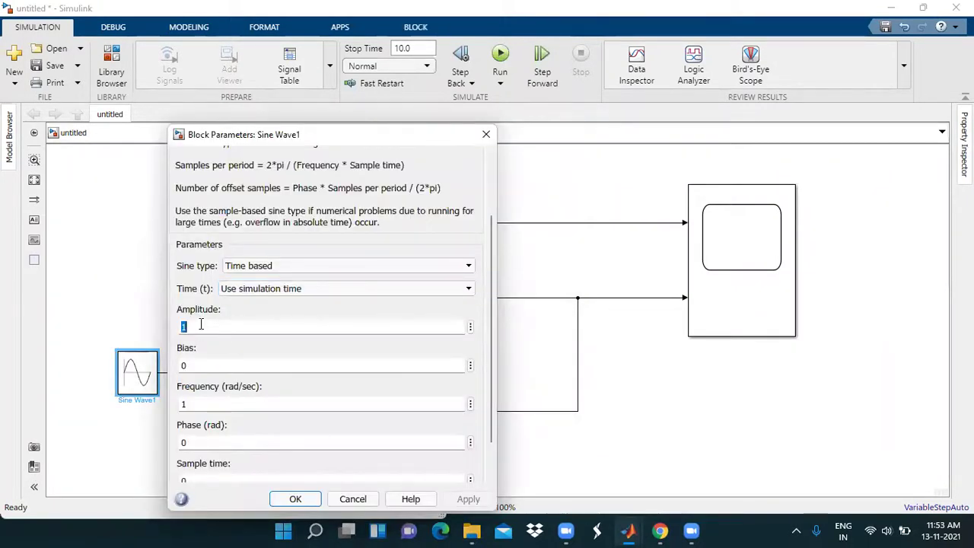
pyautogui.write('220*sqrt(2)')
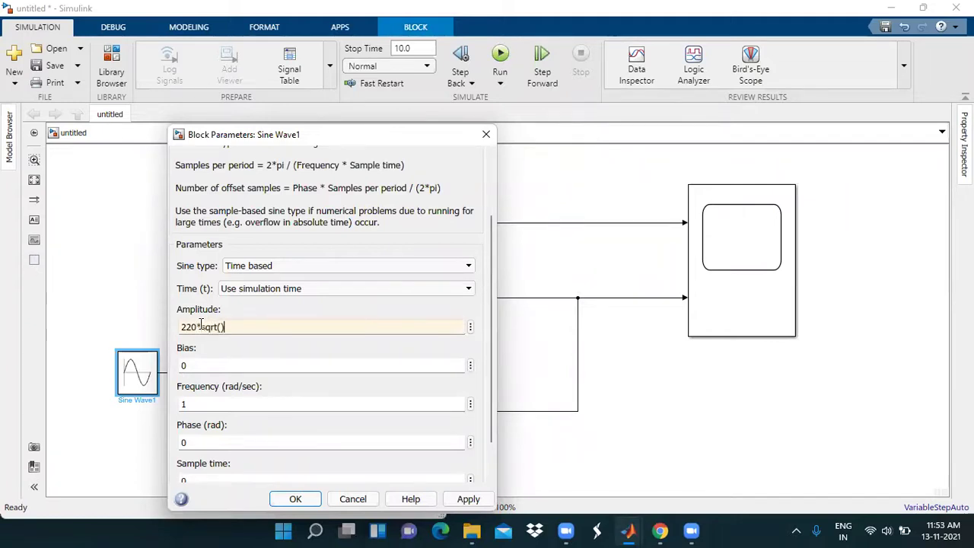
pyautogui.scroll(-1, 199, 363)
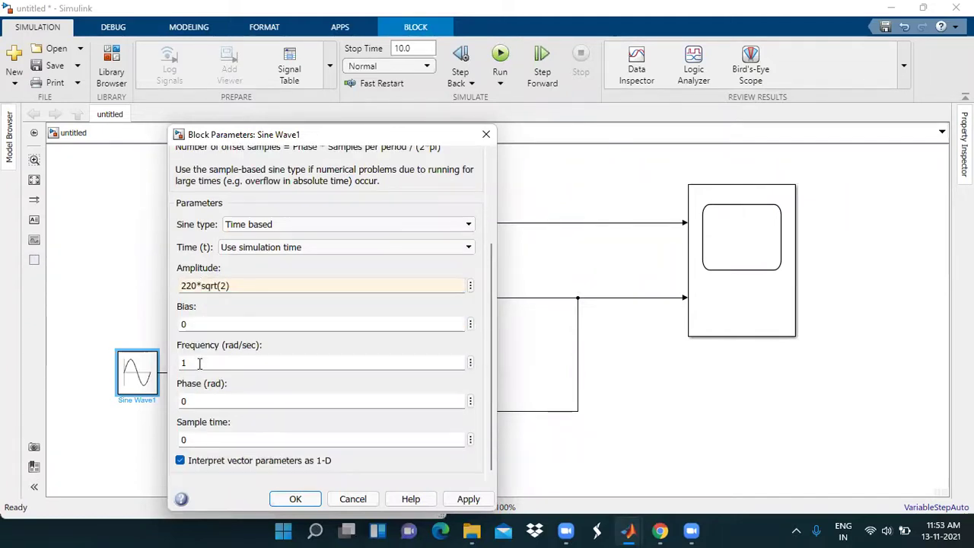
pyautogui.doubleClick(200, 363)
pyautogui.write('2')
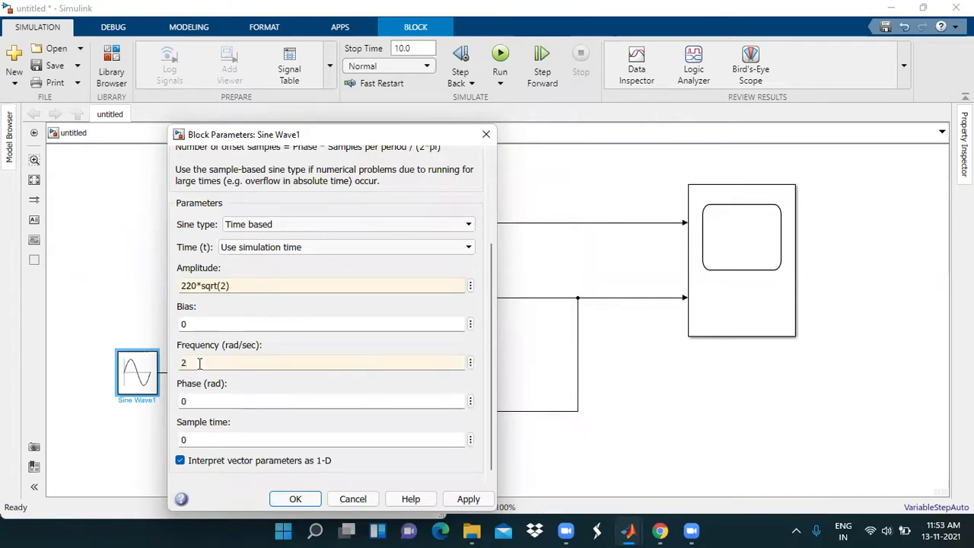
pyautogui.write('*pi*')
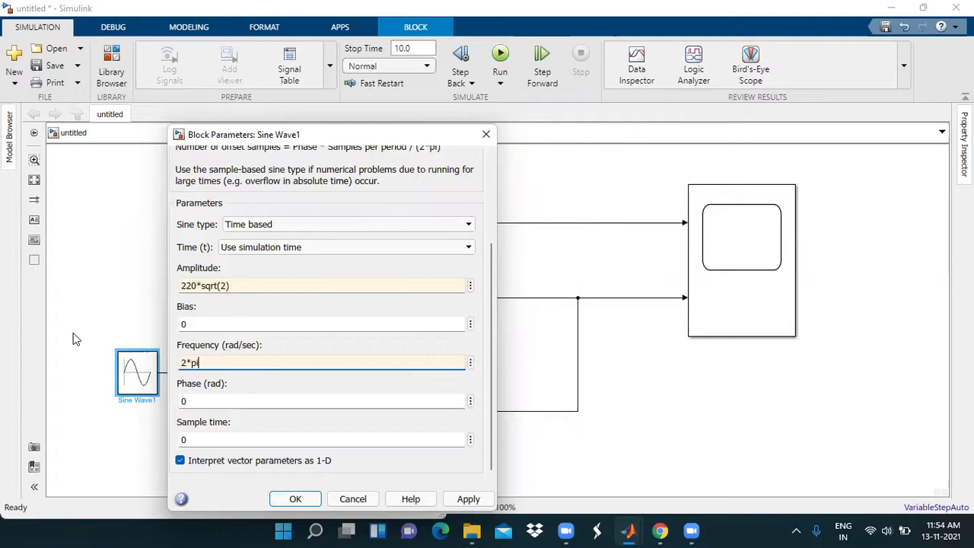
pyautogui.write('50')
# Set the lower Sine Wave block's sample time to 1e-6 and accept its parameters
pyautogui.doubleClick(208, 440)
pyautogui.write('1')
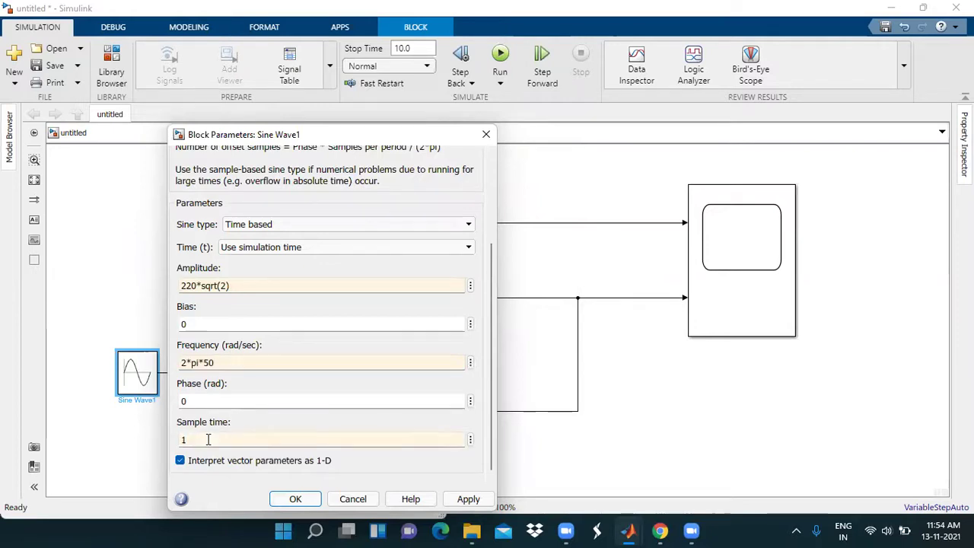
pyautogui.write('e')
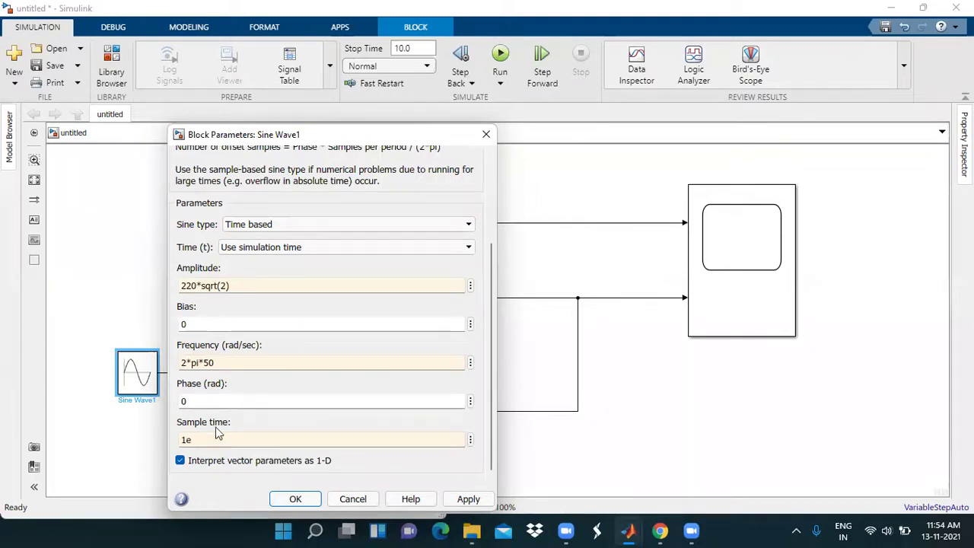
pyautogui.write('-6')
pyautogui.click(295, 499)
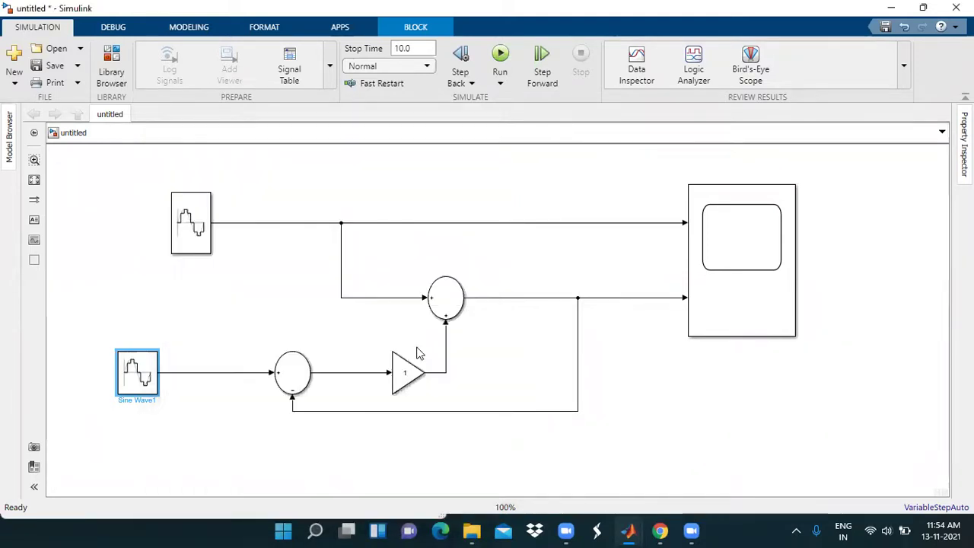
pyautogui.click(402, 375)
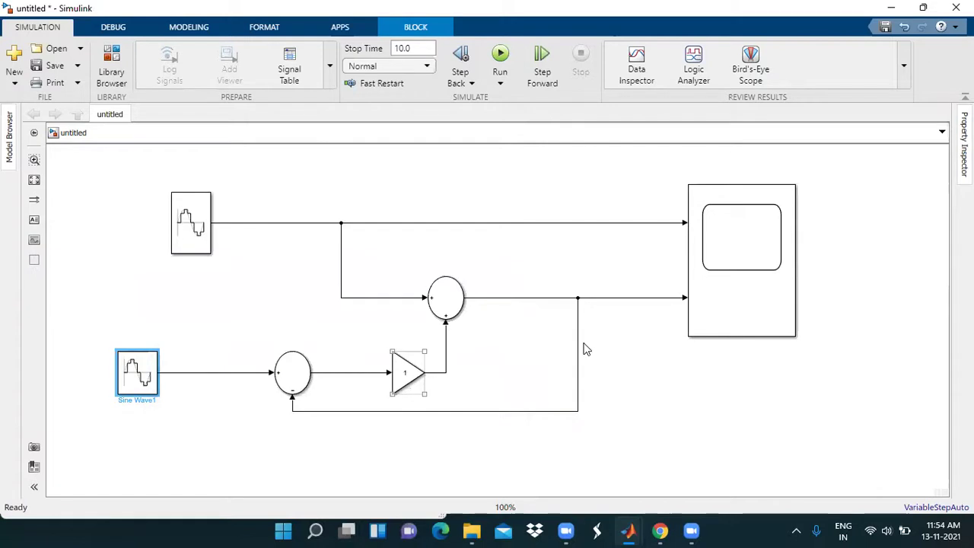
pyautogui.click(738, 296)
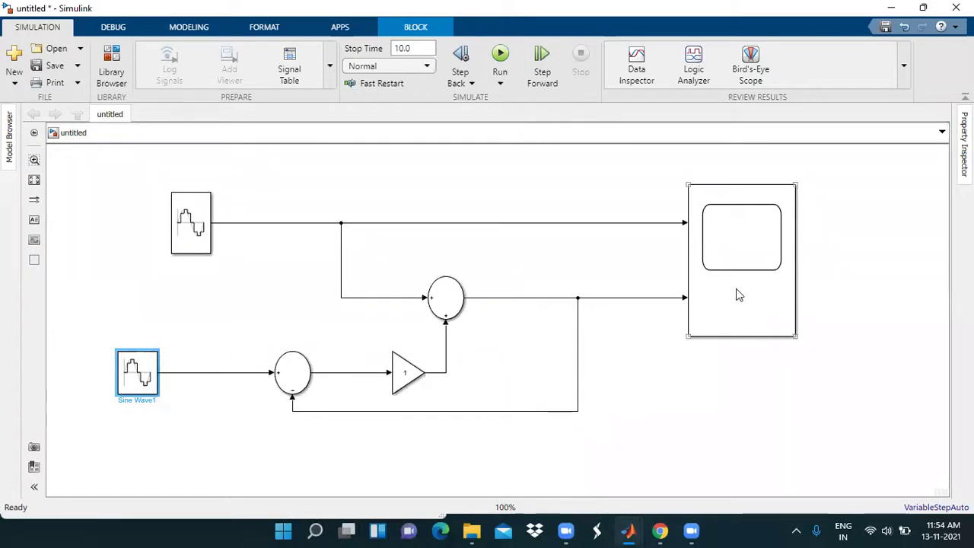
pyautogui.click(618, 299)
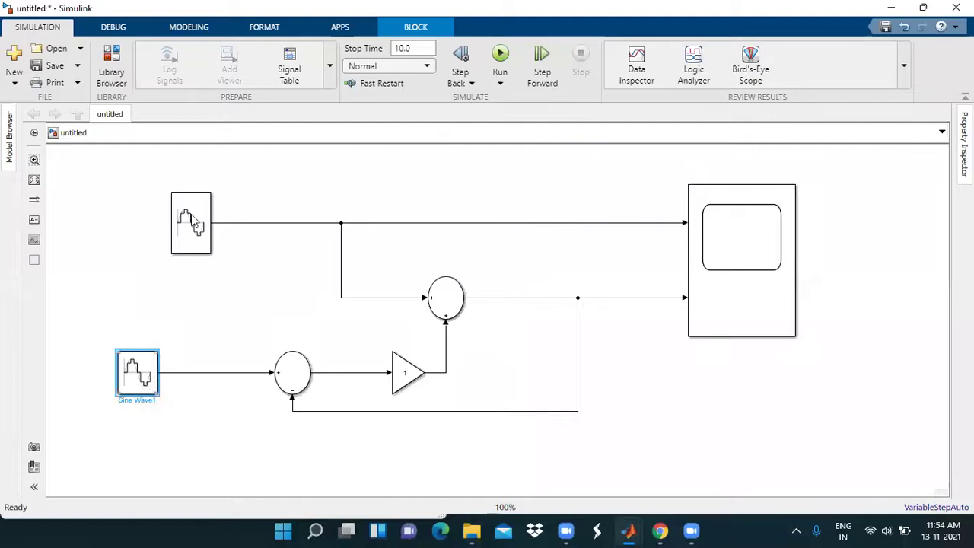
# Open the Scope, set its sample time to 1e-6 in the configuration properties, and return to the model
pyautogui.click(748, 303)
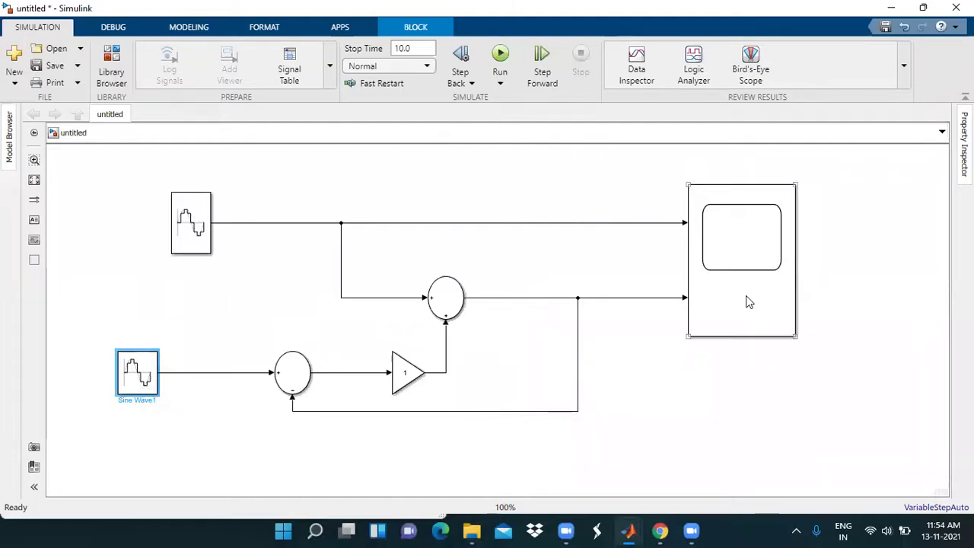
pyautogui.click(748, 302)
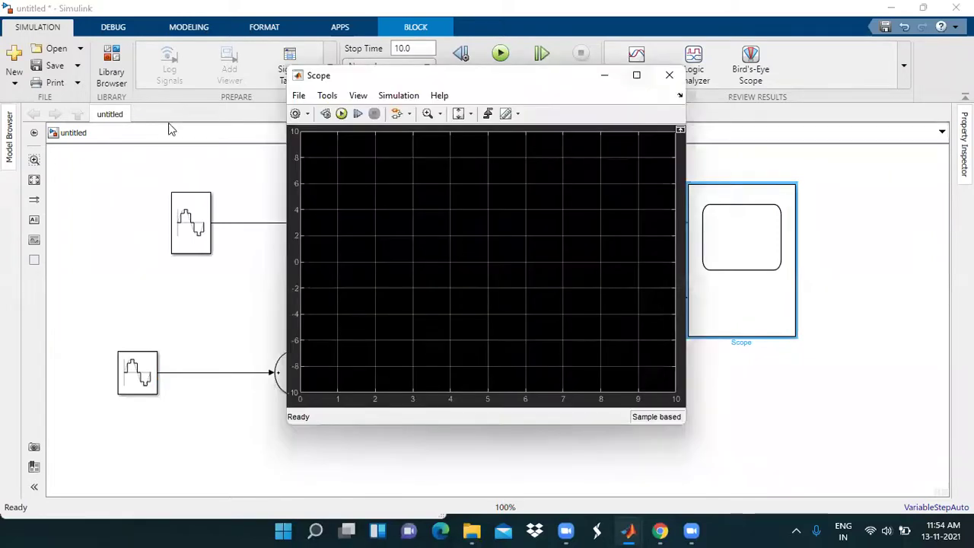
pyautogui.press('super+Up')
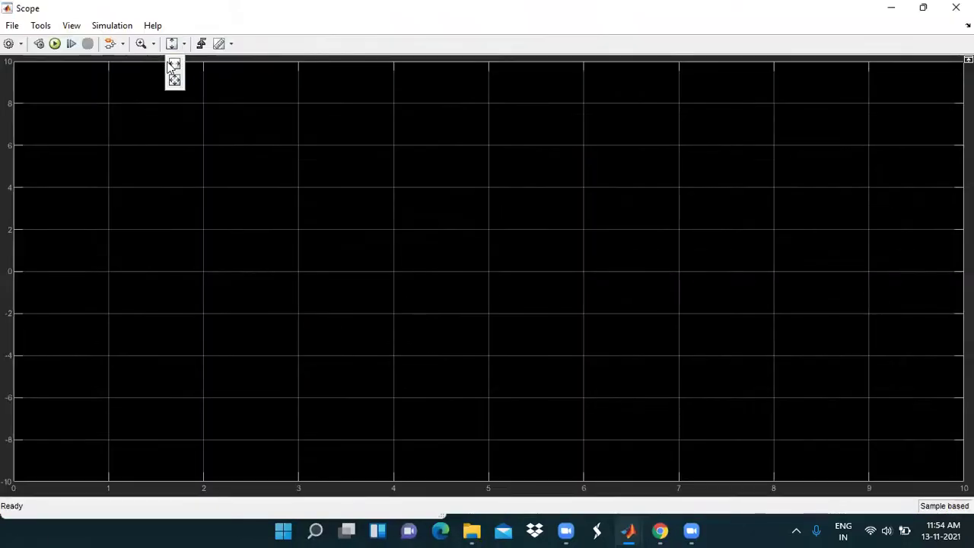
pyautogui.click(9, 44)
pyautogui.doubleClick(471, 249)
pyautogui.write('1')
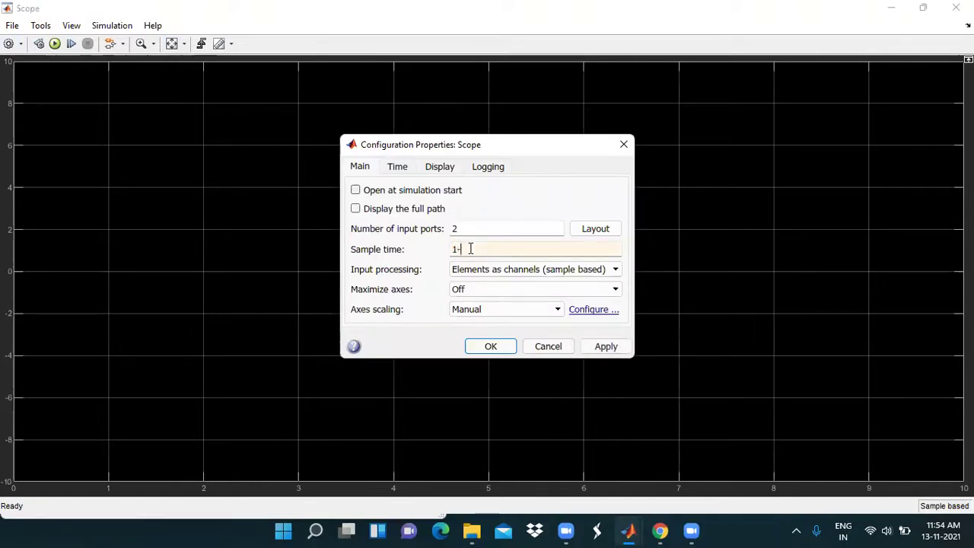
pyautogui.write('e-6')
pyautogui.click(614, 346)
pyautogui.click(491, 347)
pyautogui.hotkey('alt', 'Tab')
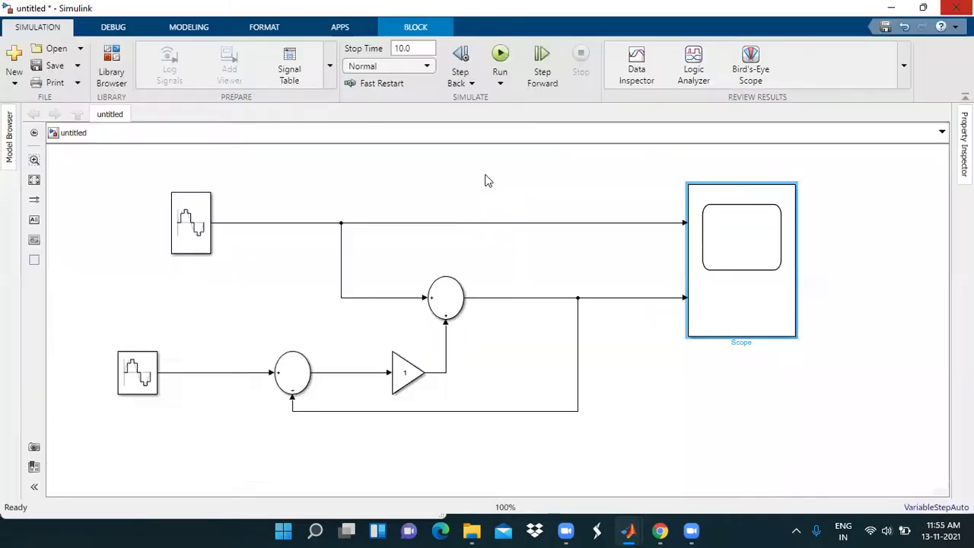
# Set the simulation stop time to 0.1 seconds and run the model
pyautogui.click(417, 48)
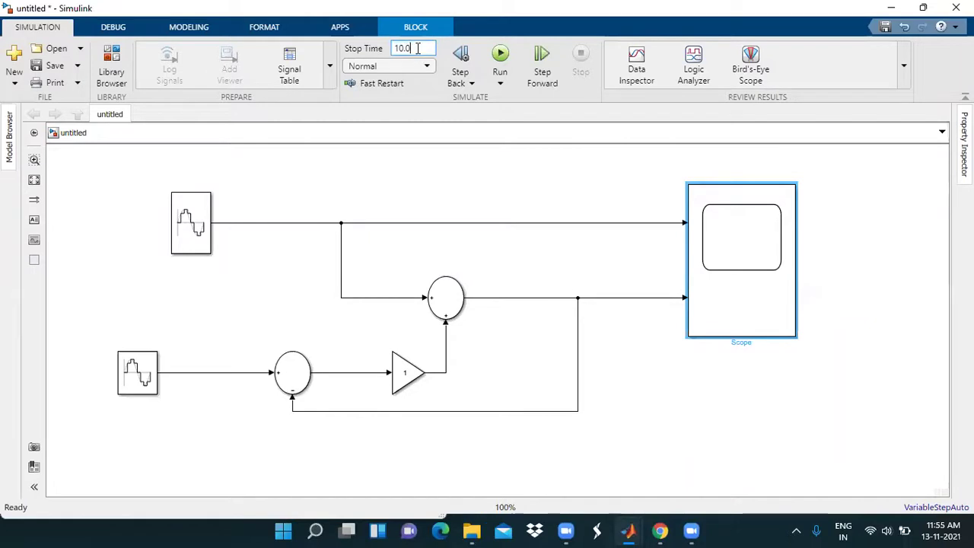
pyautogui.press('BackSpace')
pyautogui.press('BackSpace')
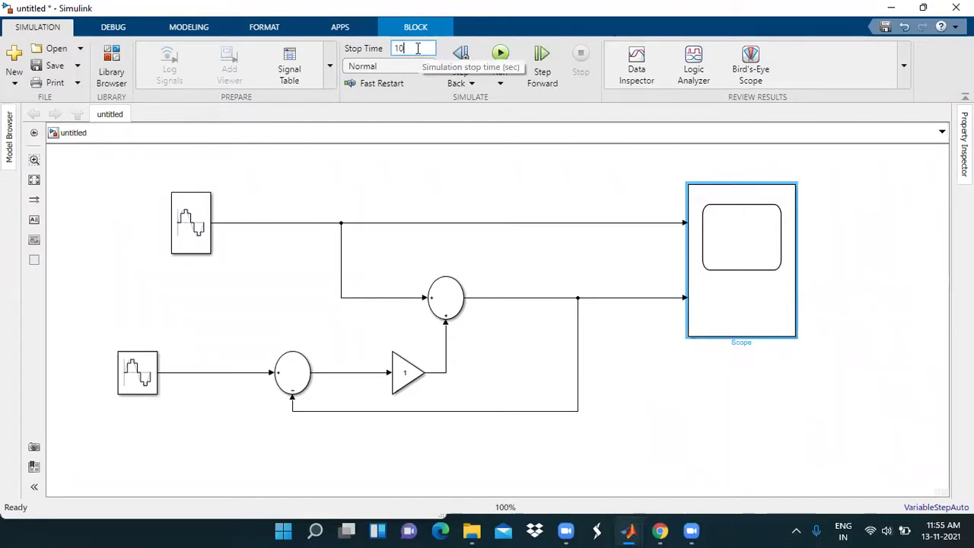
pyautogui.press('BackSpace')
pyautogui.press('BackSpace')
pyautogui.write('0.1')
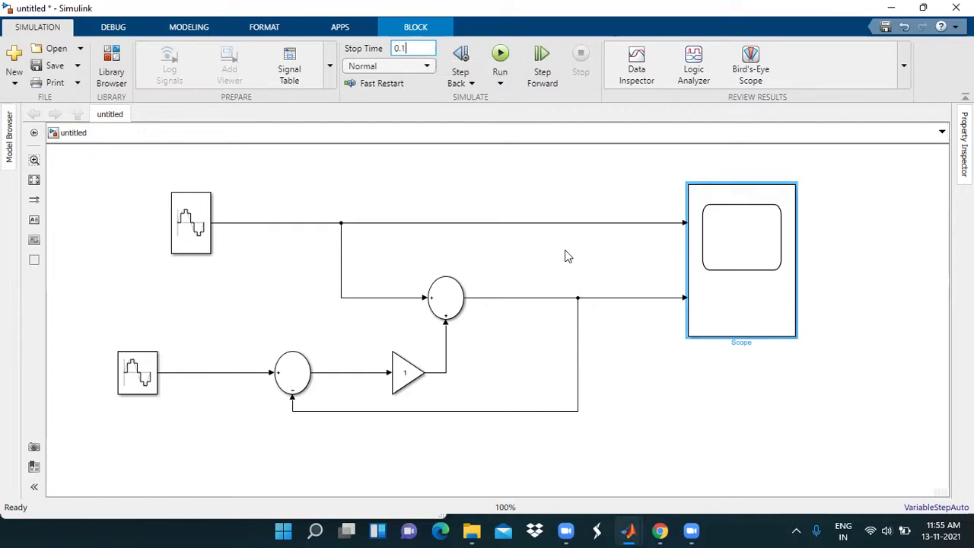
pyautogui.click(501, 55)
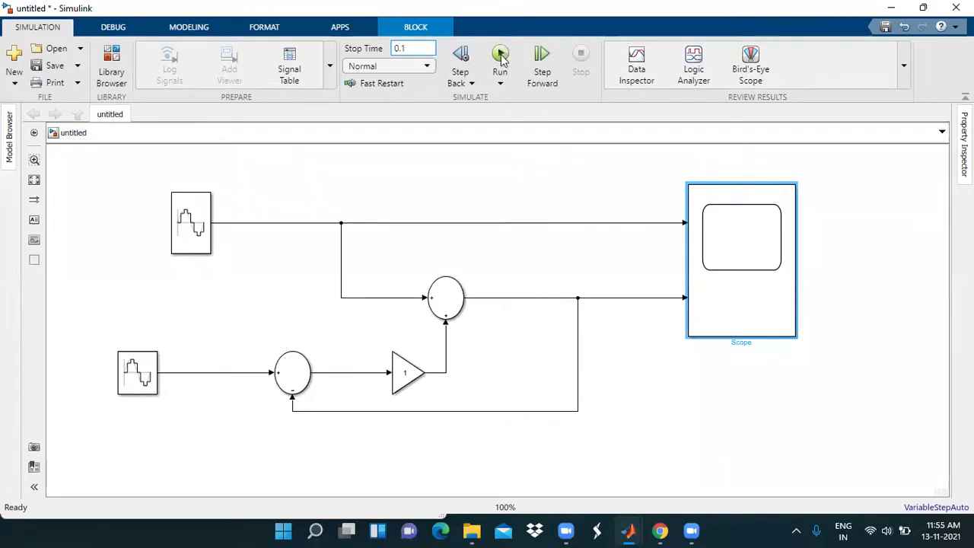
# Rename the lower Sine Wave block as 220 V
pyautogui.click(197, 251)
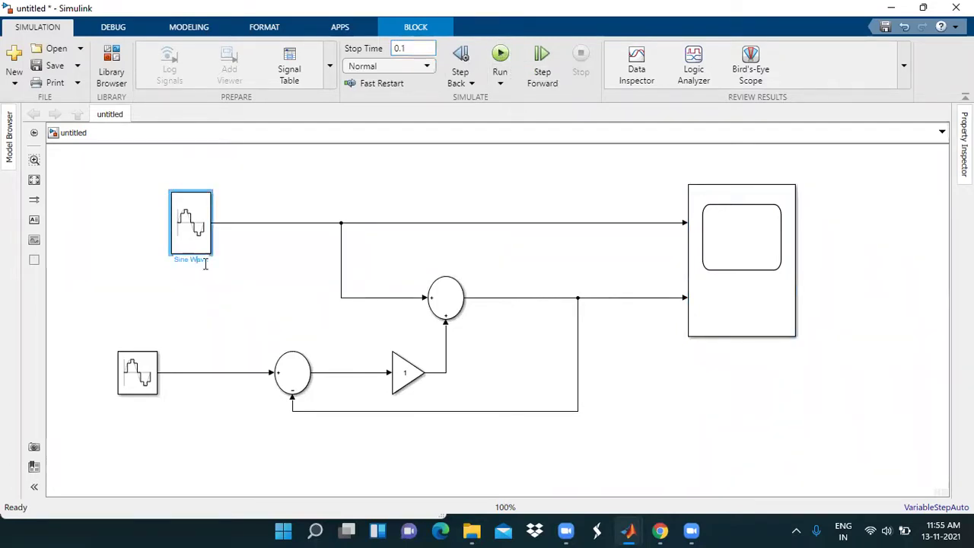
pyautogui.click(137, 401)
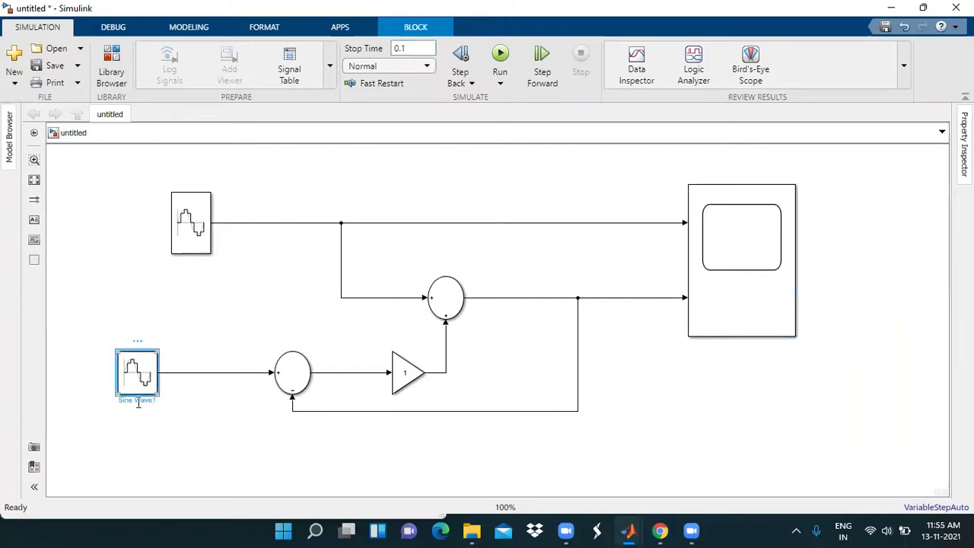
pyautogui.write('22')
pyautogui.hotkey('ctrl', 'a')
pyautogui.write('220 V')
# Rename the upper Sine Wave block as 250 V
pyautogui.click(202, 263)
pyautogui.click(199, 260)
pyautogui.hotkey('ctrl', 'a')
pyautogui.write('250 V')
pyautogui.click(283, 261)
pyautogui.click(268, 291)
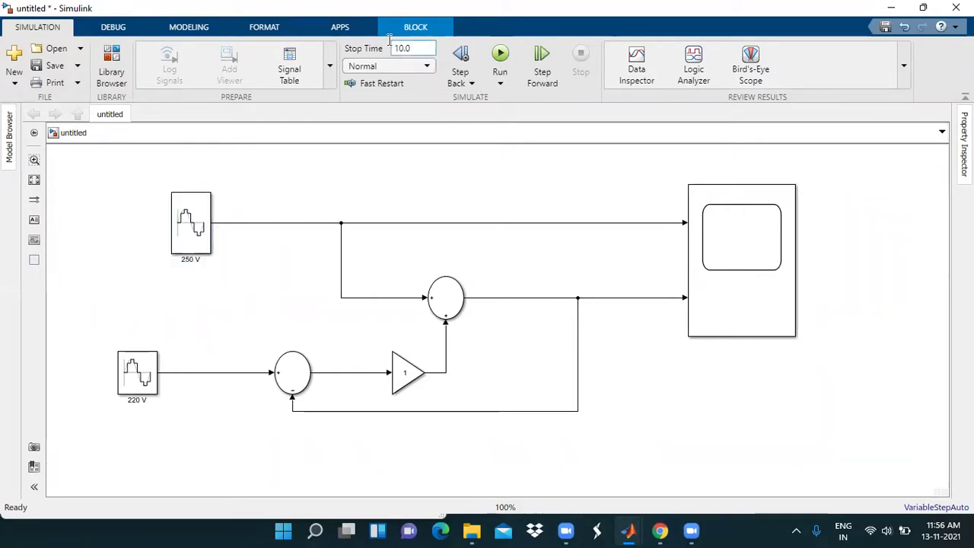
# Set the simulation stop time to 0.1, run the model and open the Scope
pyautogui.doubleClick(412, 52)
pyautogui.write('0.1')
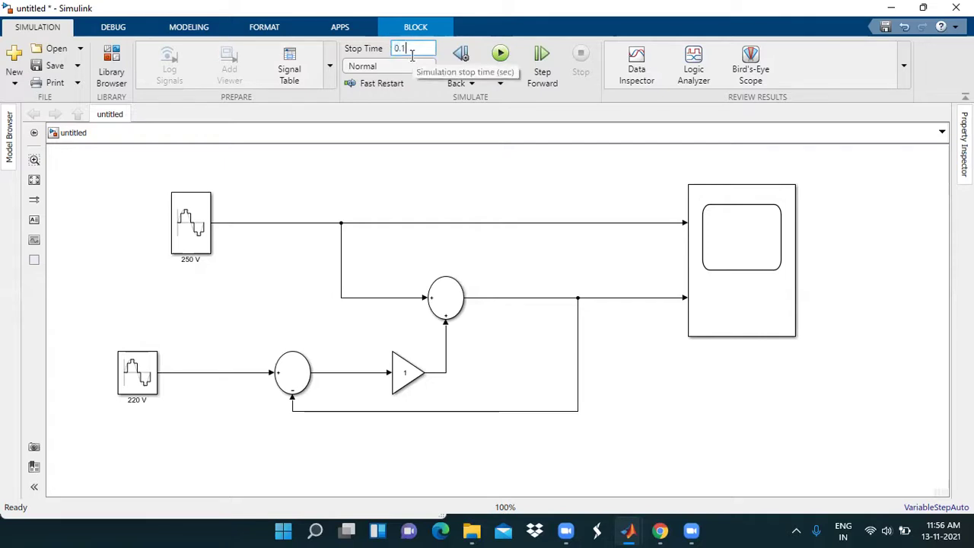
pyautogui.click(501, 53)
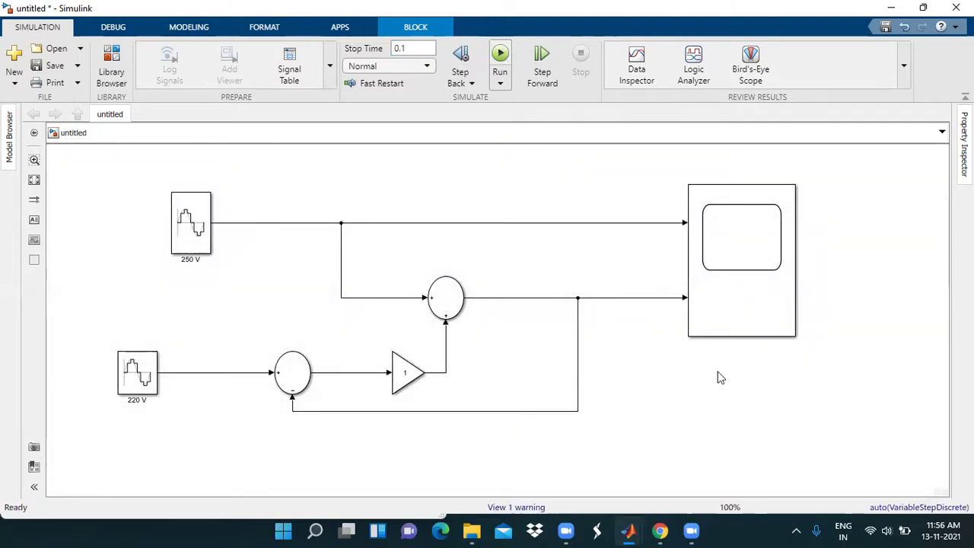
pyautogui.doubleClick(754, 301)
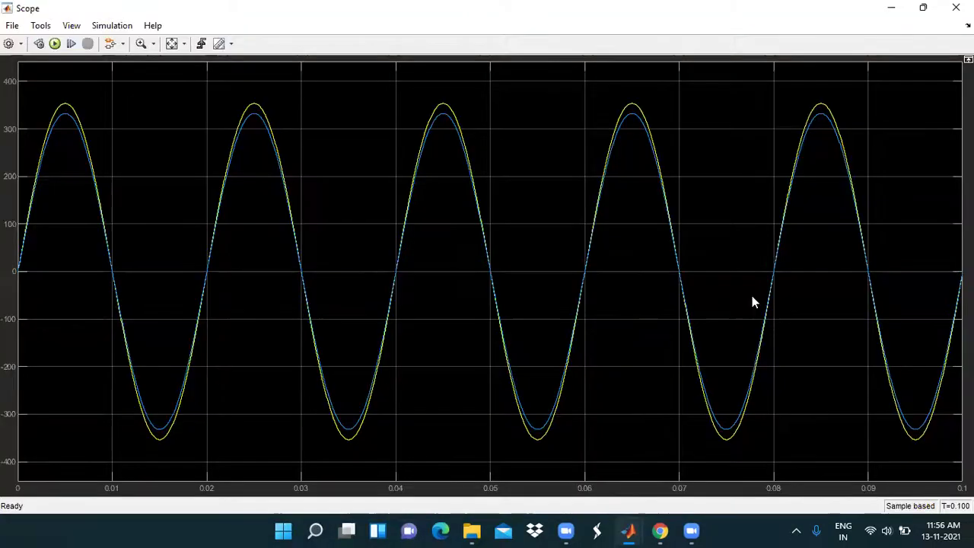
# Show the legend on the Scope display to identify the two plotted signals
pyautogui.click(68, 27)
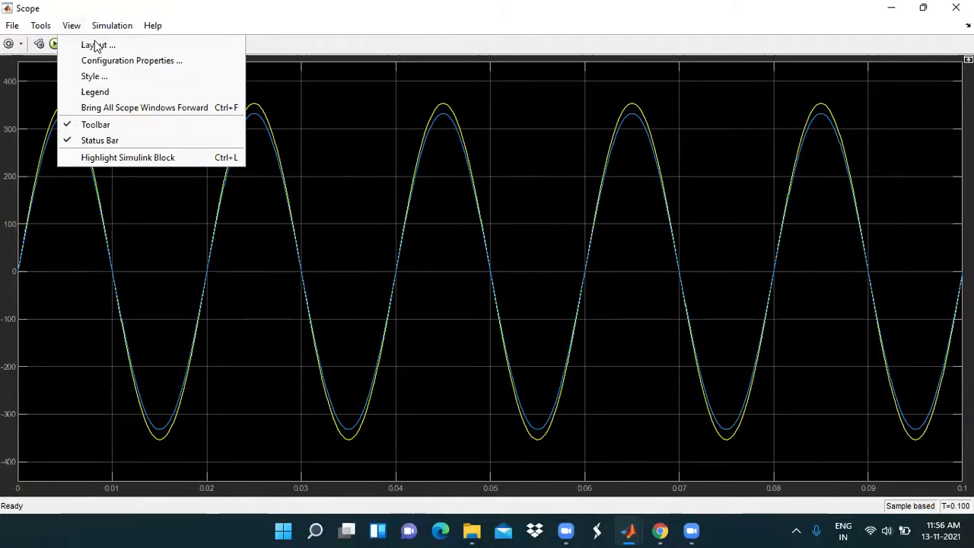
pyautogui.click(96, 46)
pyautogui.click(78, 28)
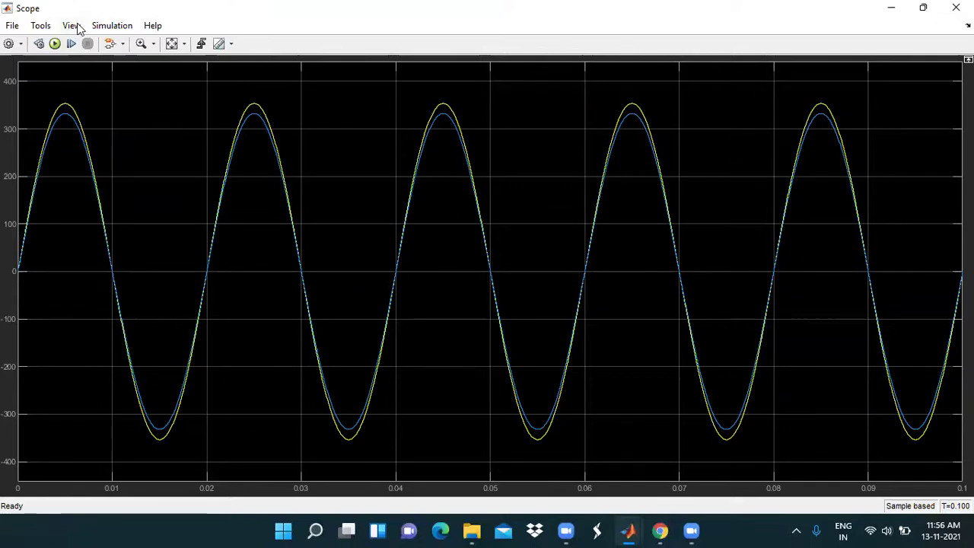
pyautogui.click(76, 28)
pyautogui.click(88, 94)
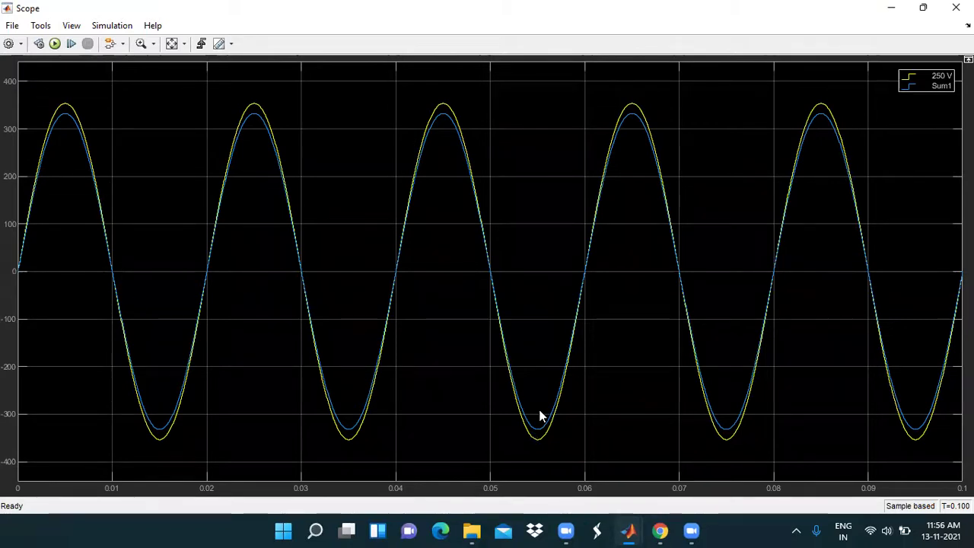
pyautogui.click(72, 27)
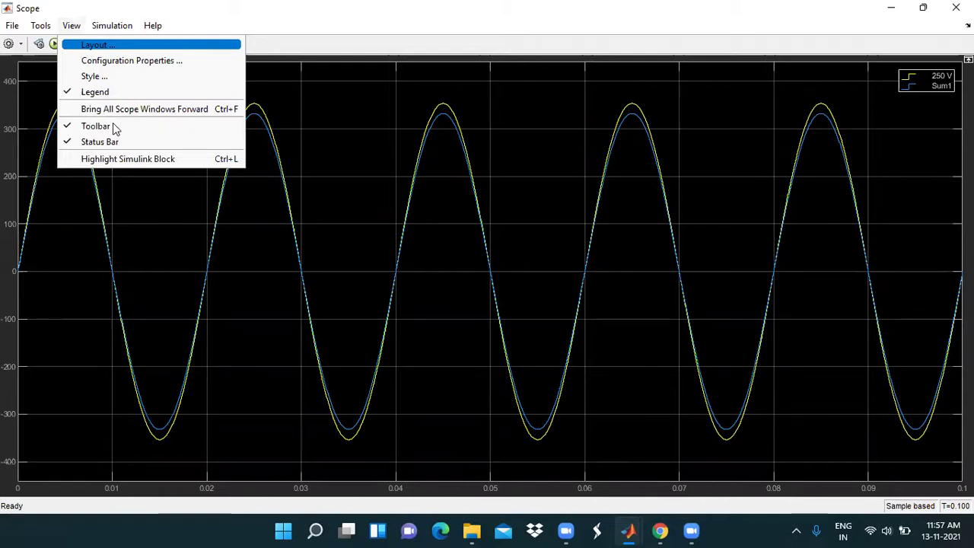
pyautogui.click(41, 354)
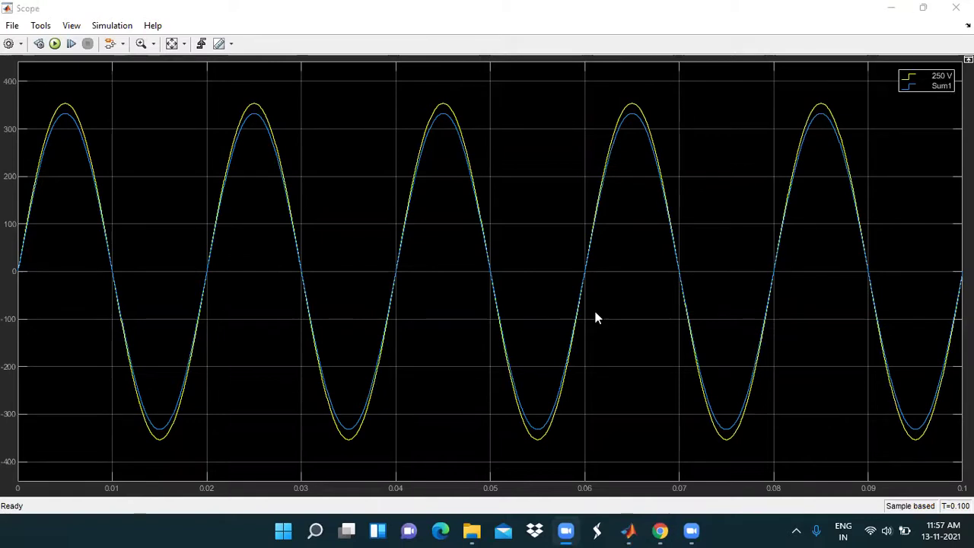
# Return to the model and rename the lower Sine Wave block as Desired OP
pyautogui.hotkey('alt', 'Tab')
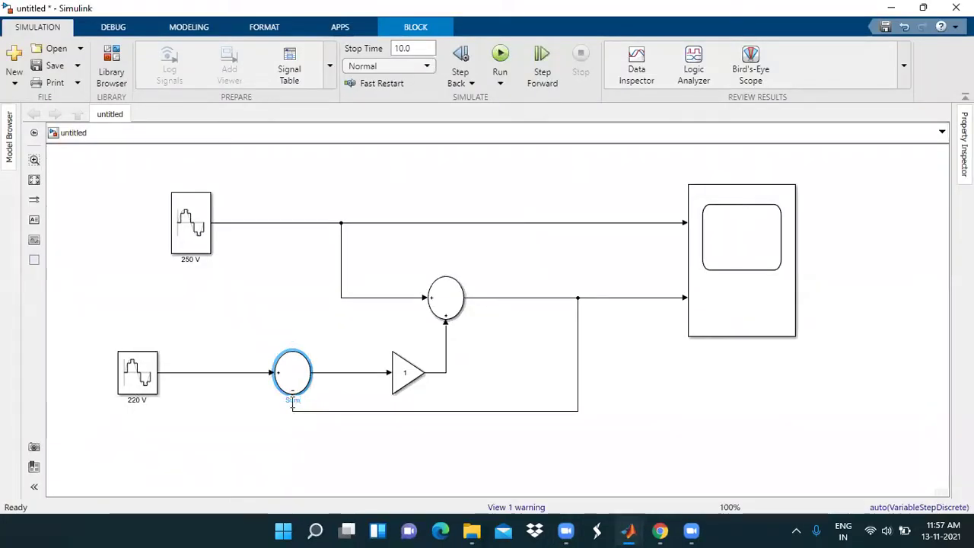
pyautogui.click(138, 402)
pyautogui.click(139, 403)
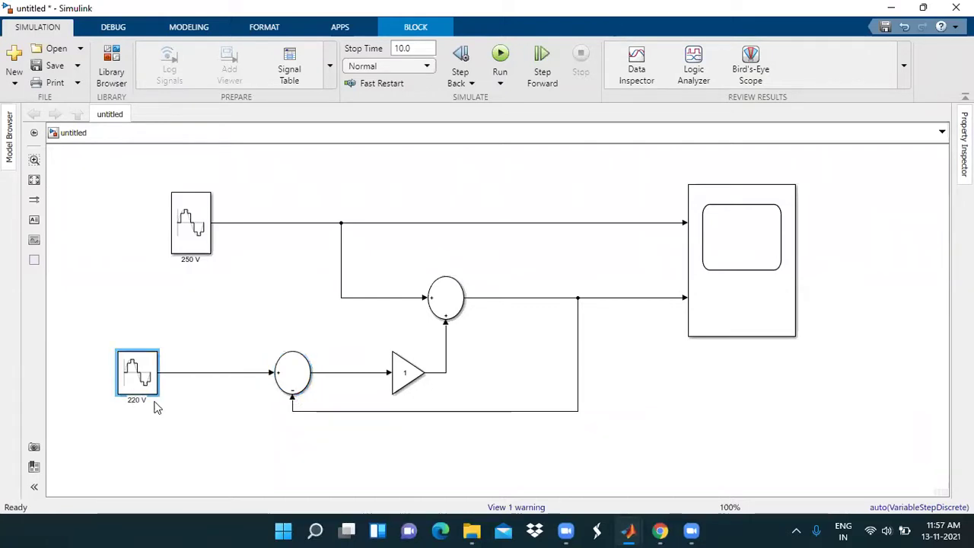
pyautogui.write('Des')
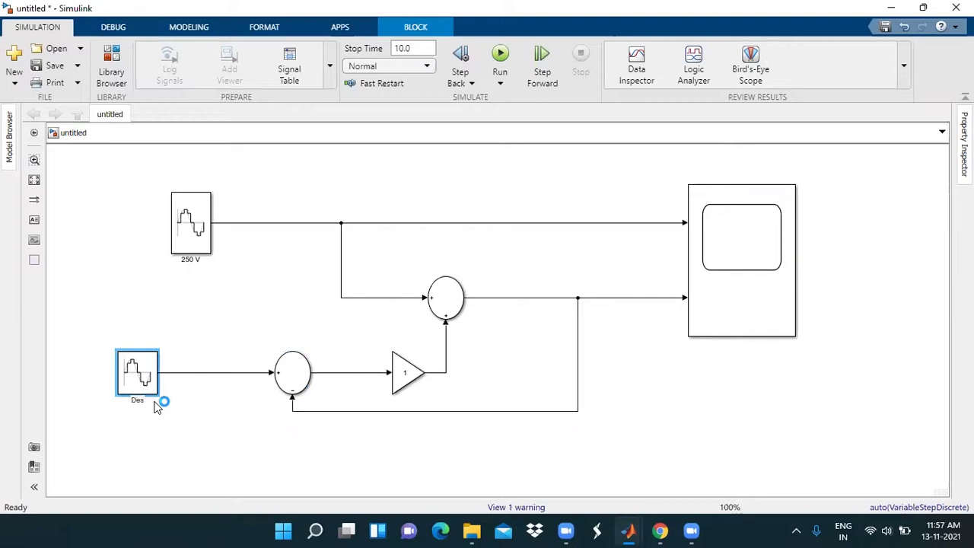
pyautogui.write('ired OP')
# Try to rename the lower Sum block as 250 V
pyautogui.click(303, 406)
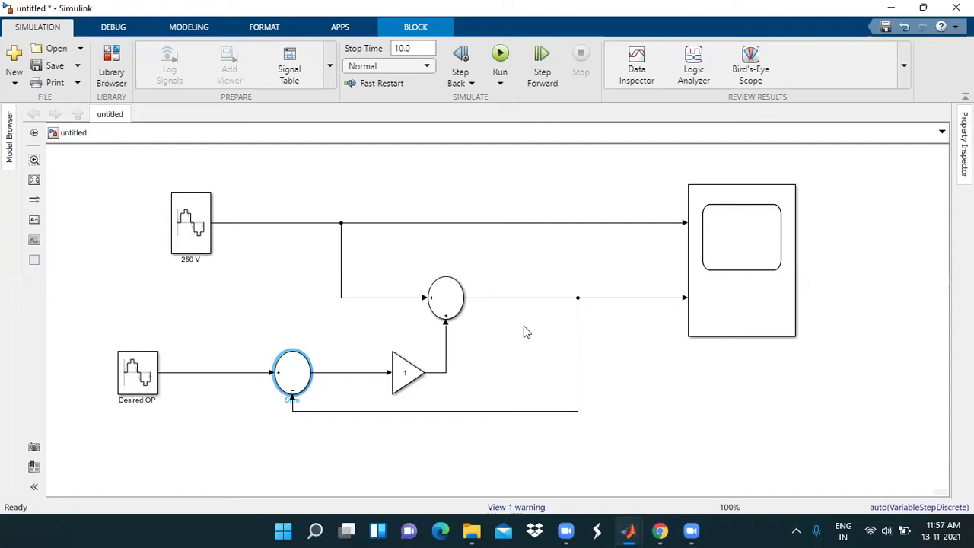
pyautogui.doubleClick(299, 404)
pyautogui.write('250 V')
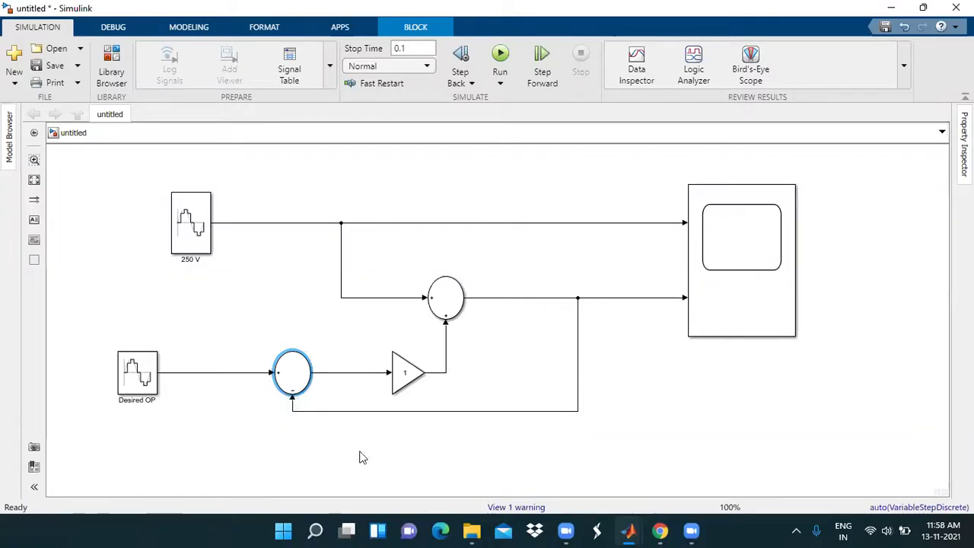
pyautogui.click(490, 281)
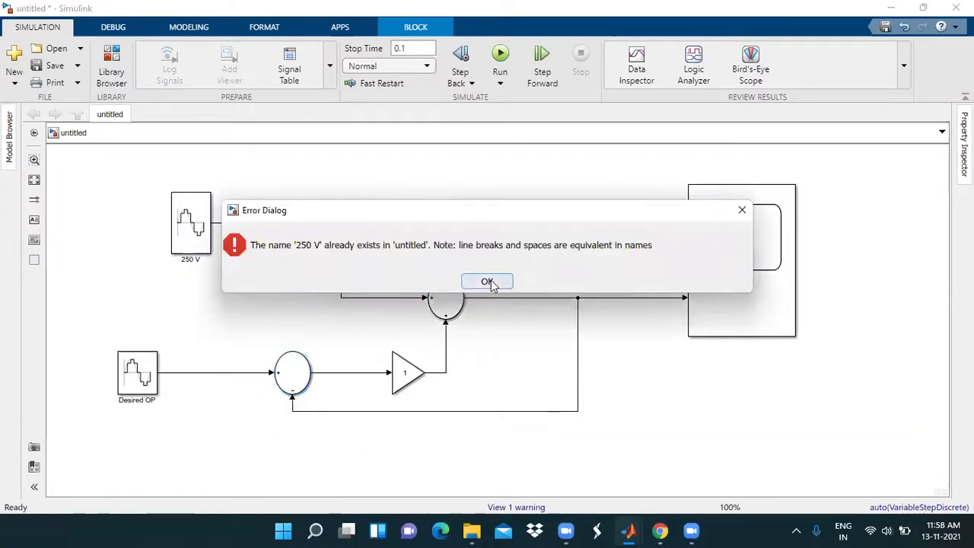
# Rename the lower Sum block, which feeds the Gain block, as 220 V
pyautogui.click(293, 380)
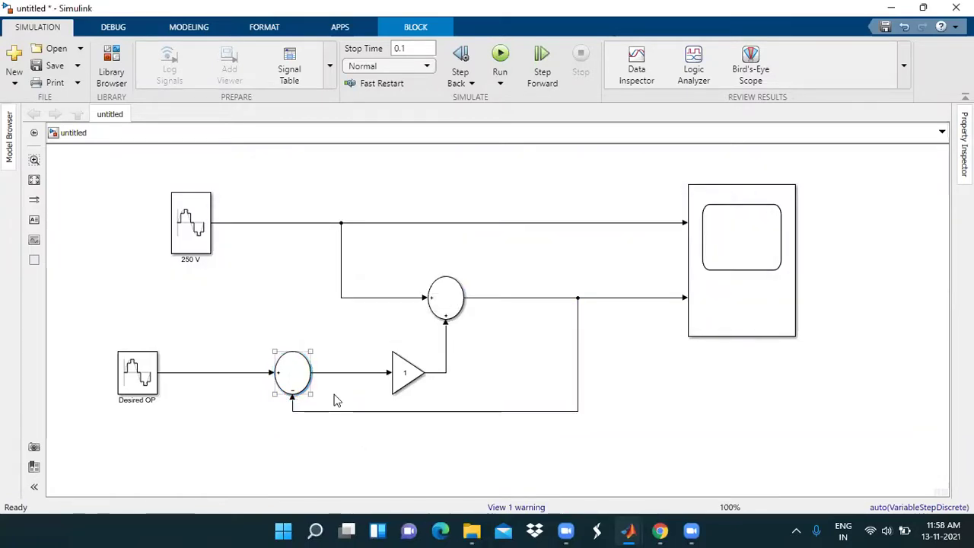
pyautogui.click(292, 401)
pyautogui.write('2')
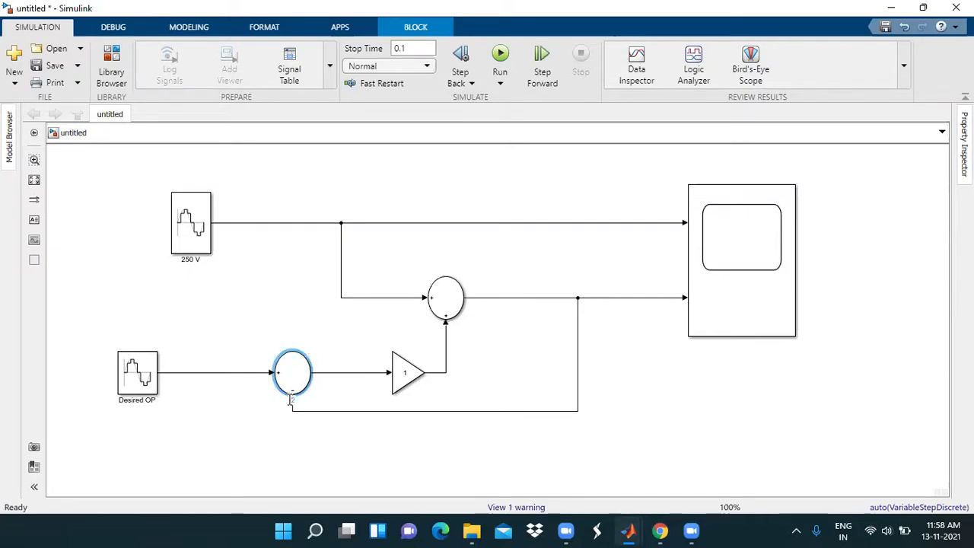
pyautogui.write('20 V')
# Run the simulation and open the Scope to check the signal names in the legend
pyautogui.click(502, 57)
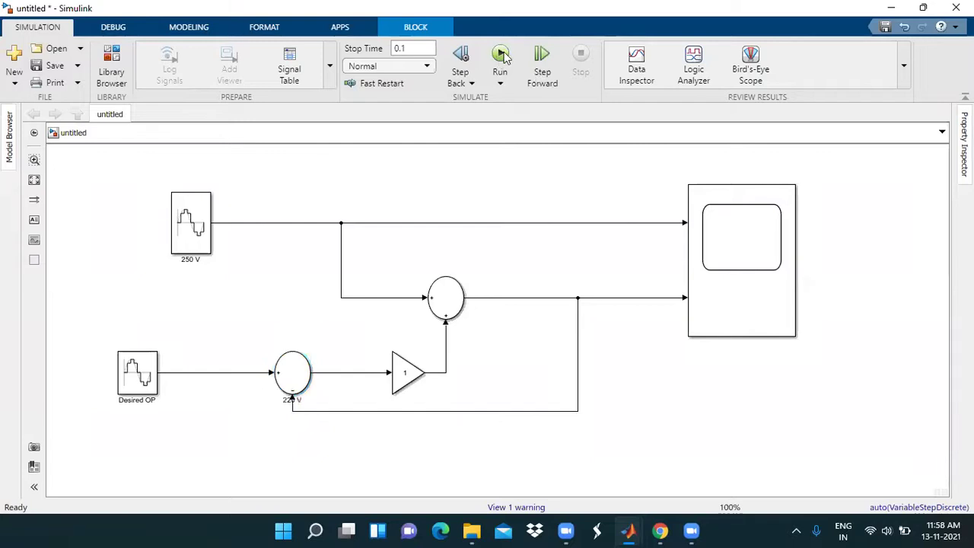
pyautogui.click(503, 56)
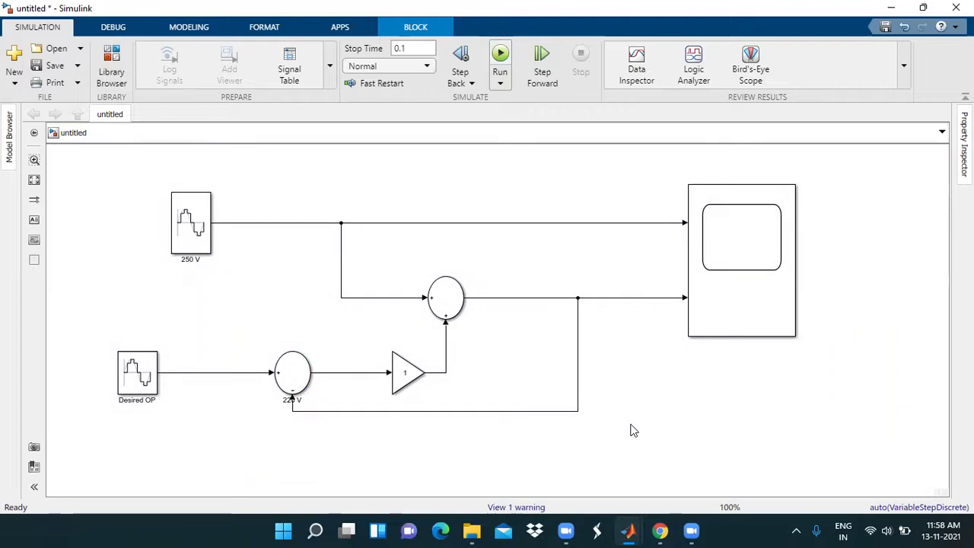
pyautogui.click(735, 276)
pyautogui.doubleClick(735, 276)
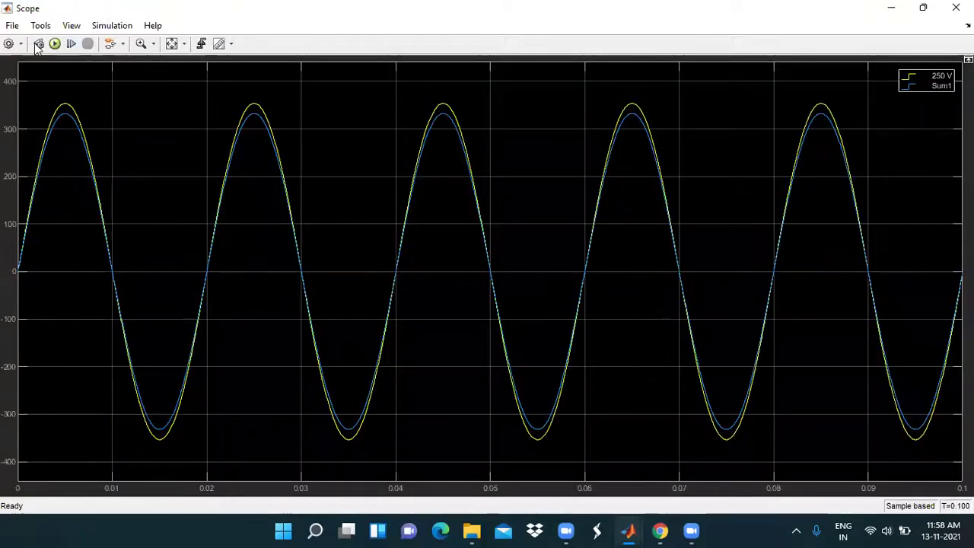
pyautogui.click(54, 43)
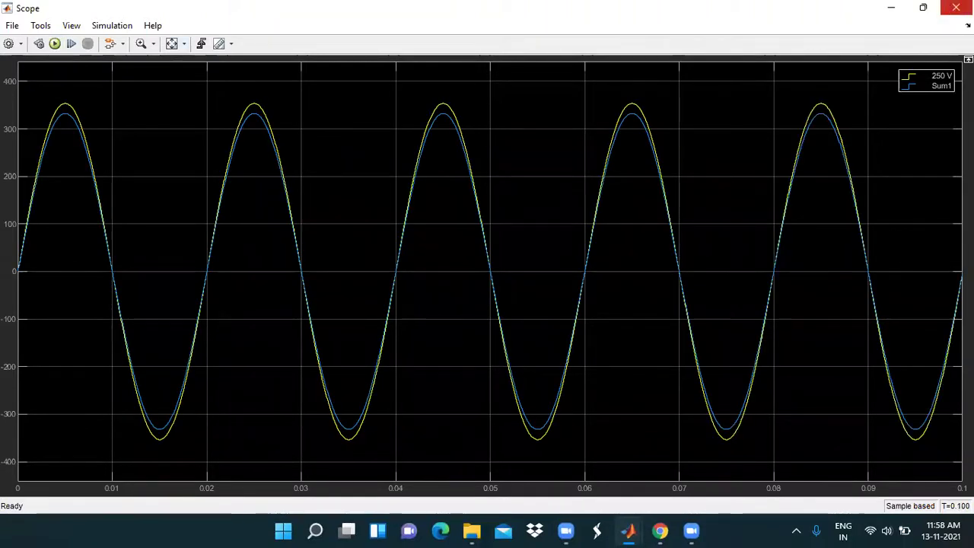
# Return to the model and remove the 220 V name from the lower Sum block
pyautogui.hotkey('alt', 'Tab')
pyautogui.click(438, 305)
pyautogui.click(291, 396)
pyautogui.click(293, 399)
pyautogui.click(287, 447)
# Rename the upper Sum block, which feeds the Scope, as 220 V
pyautogui.click(443, 315)
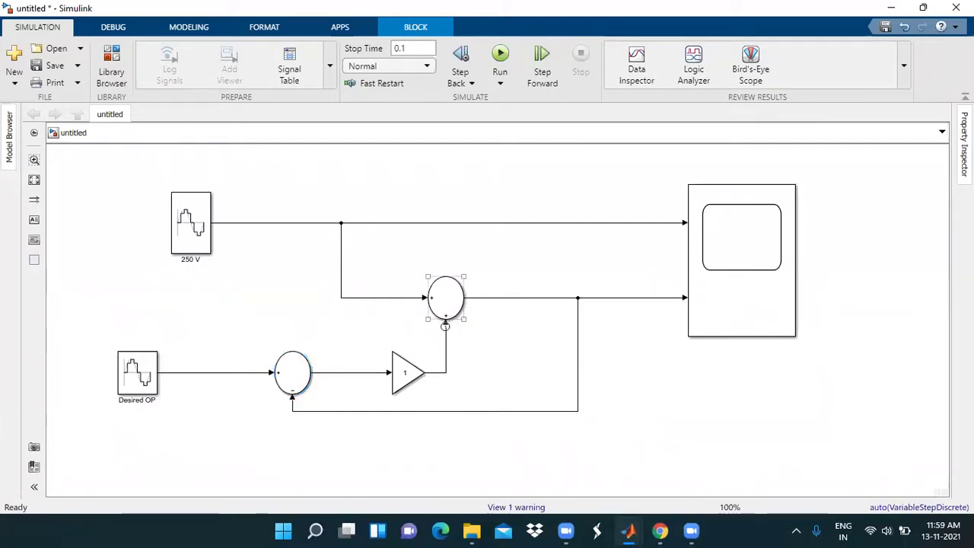
pyautogui.click(453, 327)
pyautogui.doubleClick(450, 325)
pyautogui.write('220 V')
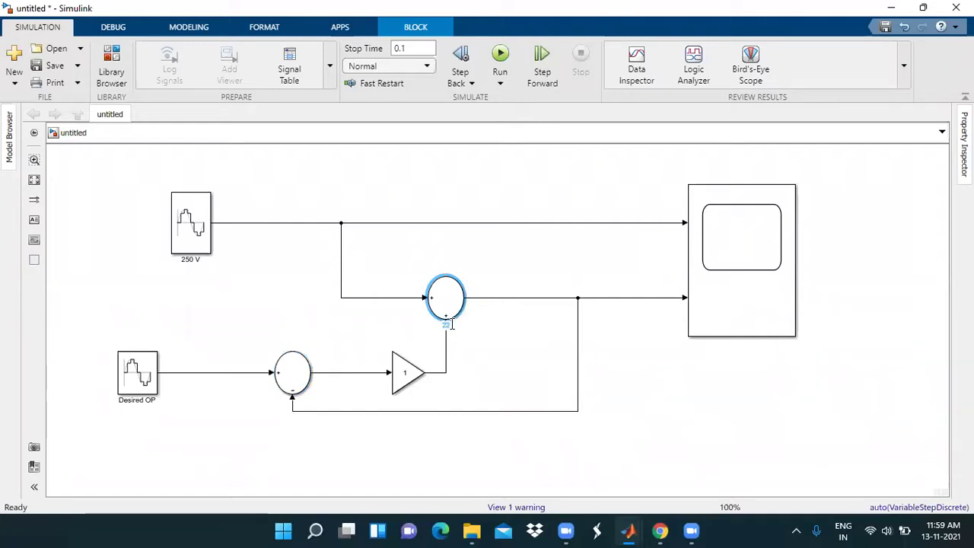
pyautogui.click(468, 357)
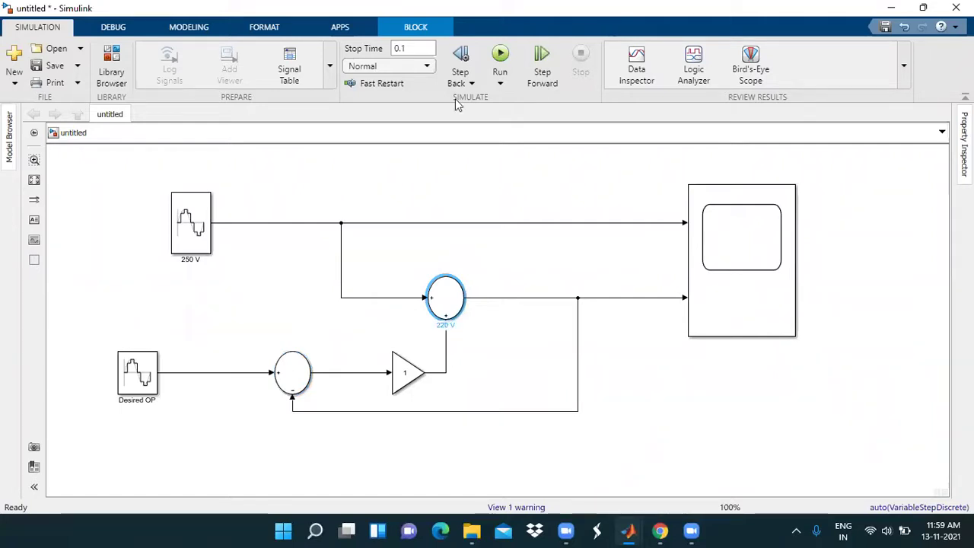
# Run the simulation again and open the Scope to compare the 250 V and 220 V signals
pyautogui.click(500, 55)
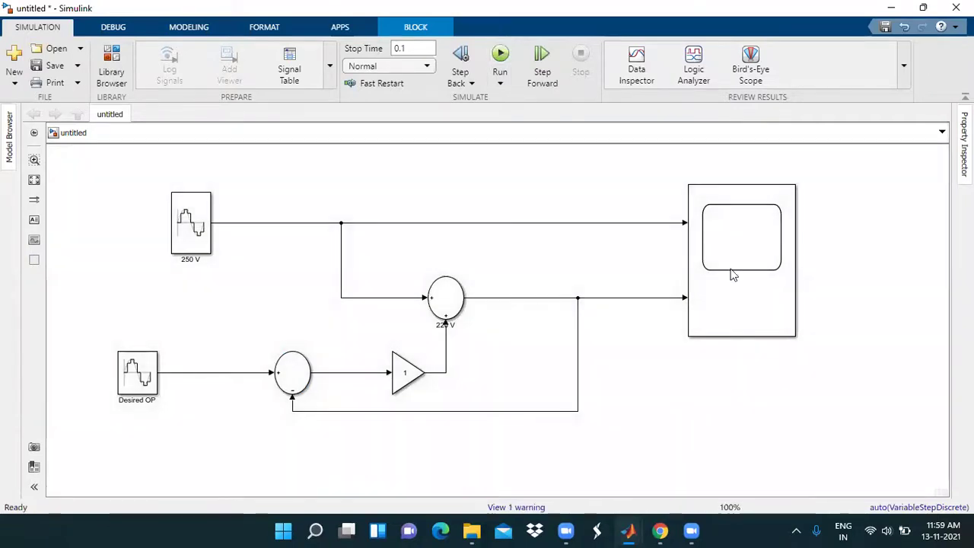
pyautogui.click(726, 307)
pyautogui.doubleClick(726, 303)
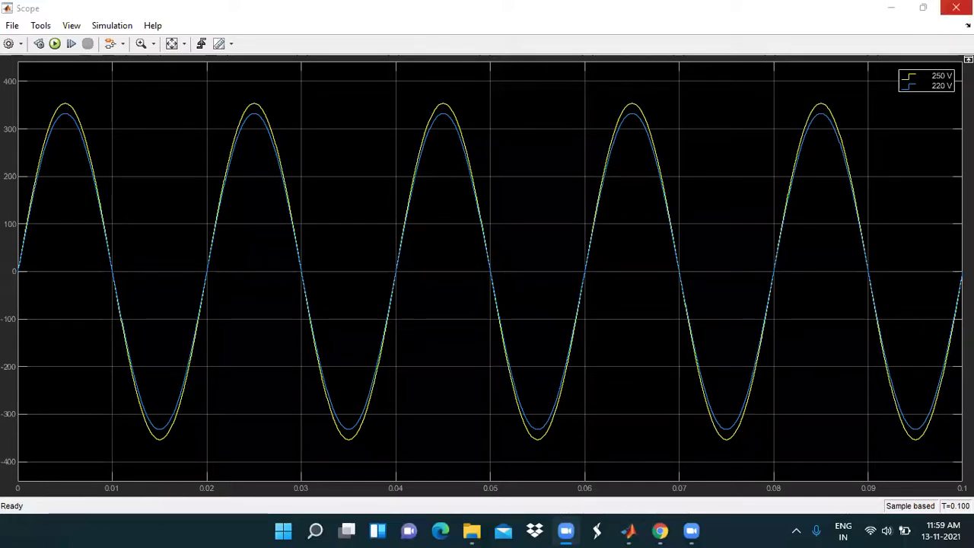
# Return to the model and examine the feedback path from the Desired OP source through the lower Sum and Gain blocks
pyautogui.hotkey('alt', 'Tab')
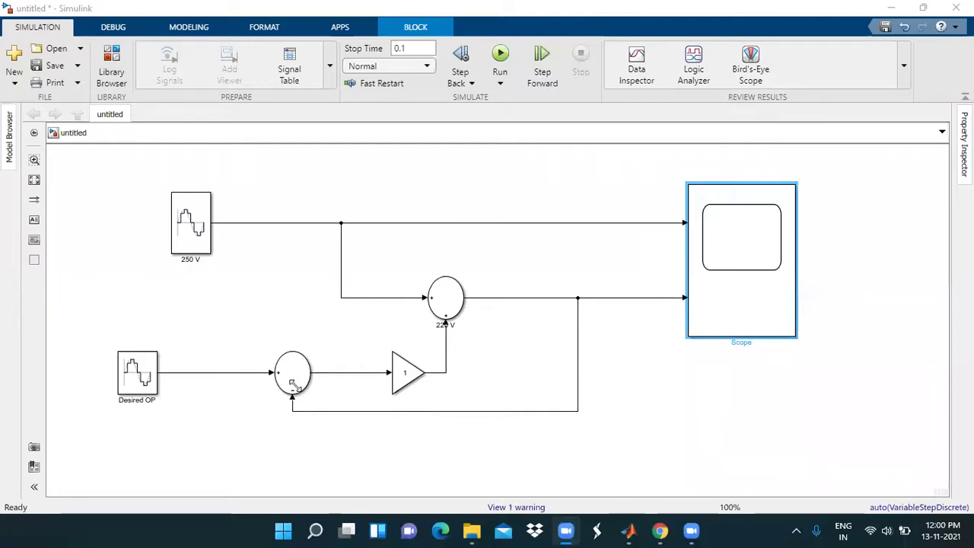
pyautogui.click(397, 383)
pyautogui.click(139, 400)
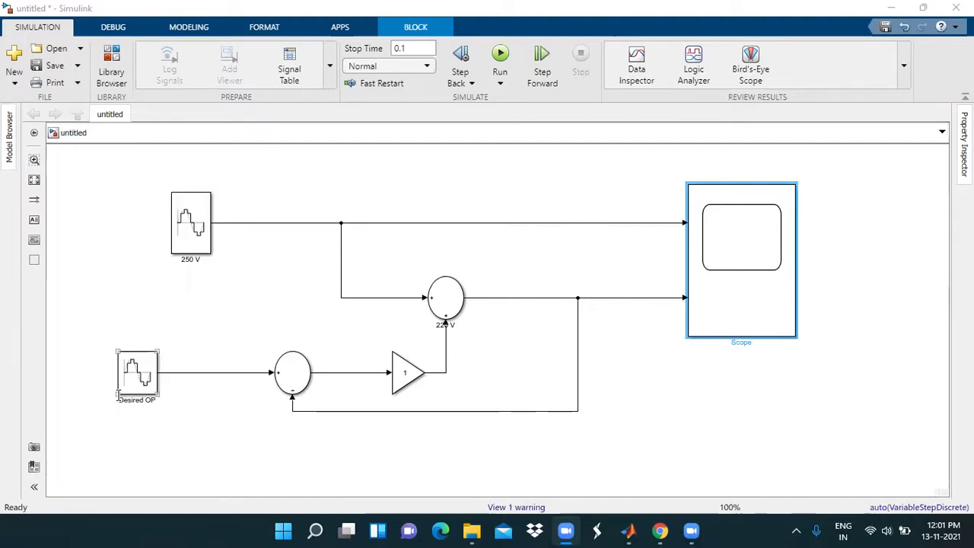
pyautogui.click(122, 364)
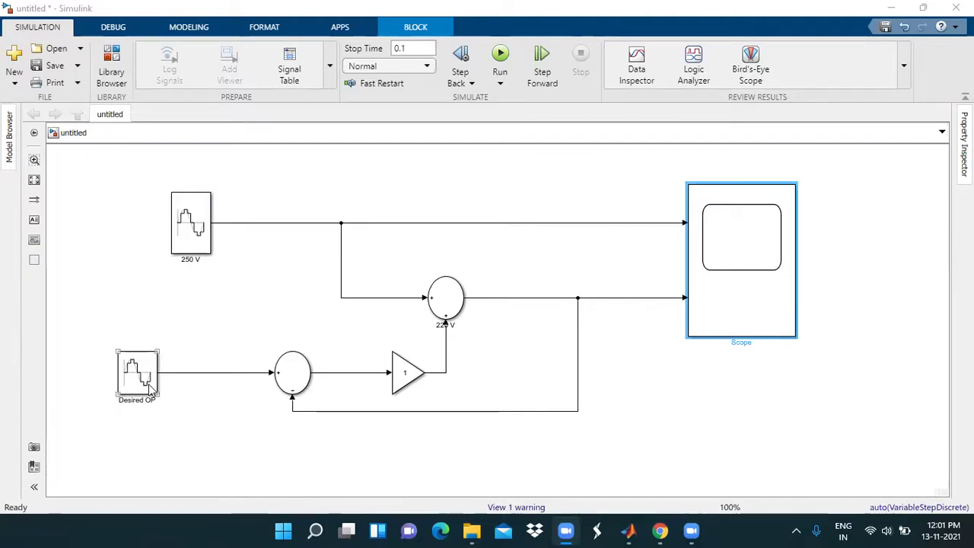
pyautogui.click(237, 377)
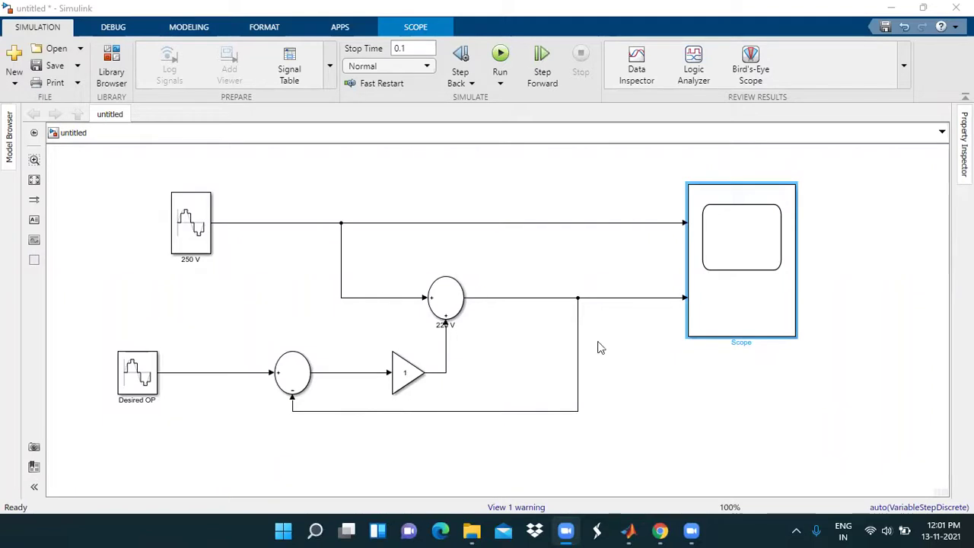
pyautogui.click(297, 385)
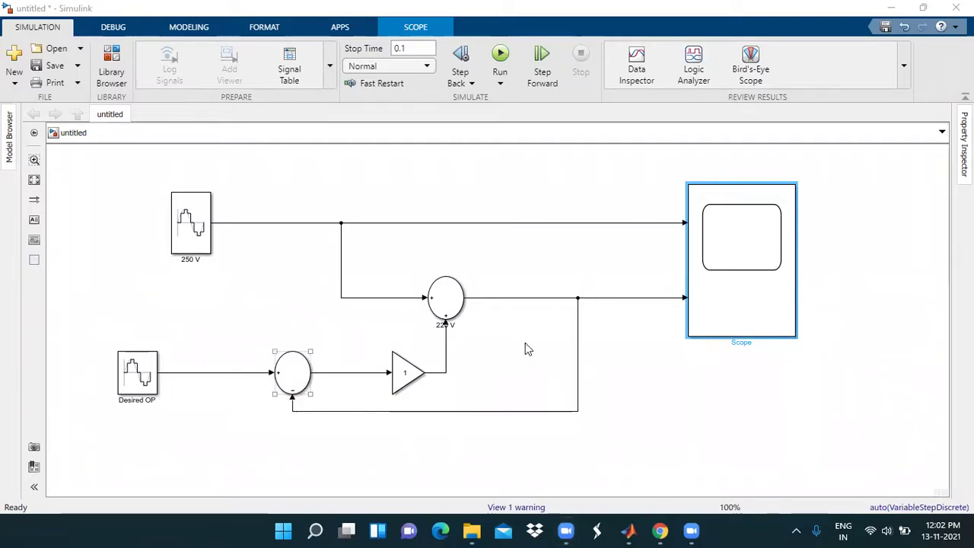
pyautogui.click(375, 422)
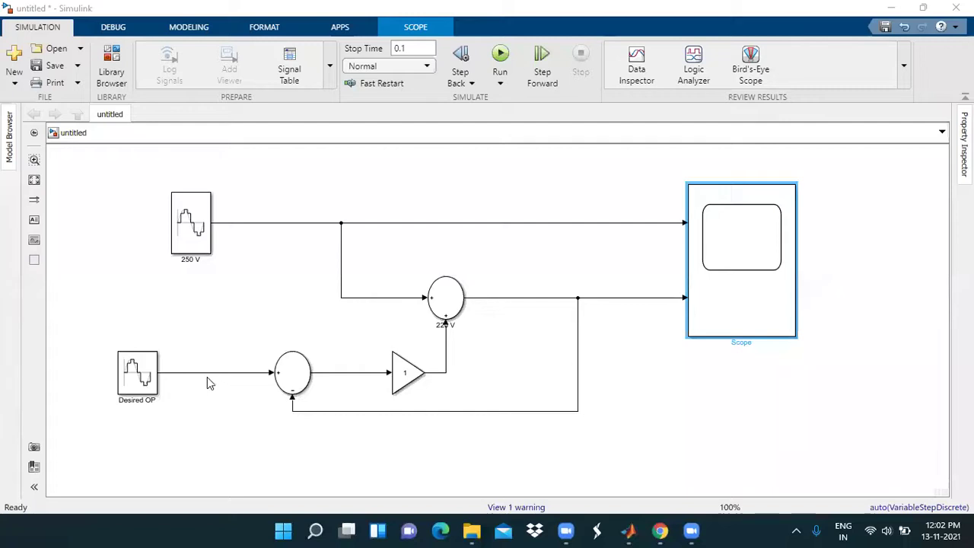
pyautogui.click(308, 364)
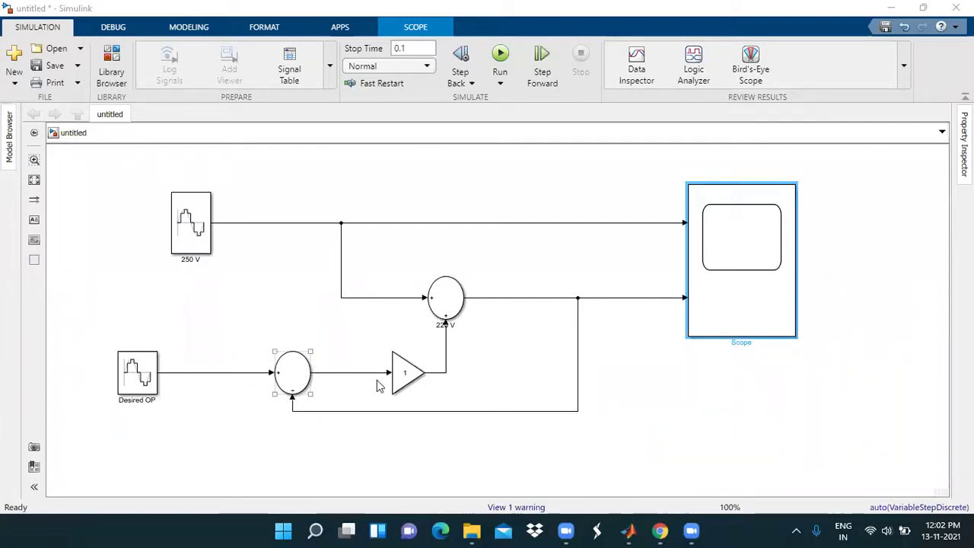
# Examine the signal path from Desired OP through the lower Sum, Gain and 220 V Sum blocks to the Scope
pyautogui.click(440, 352)
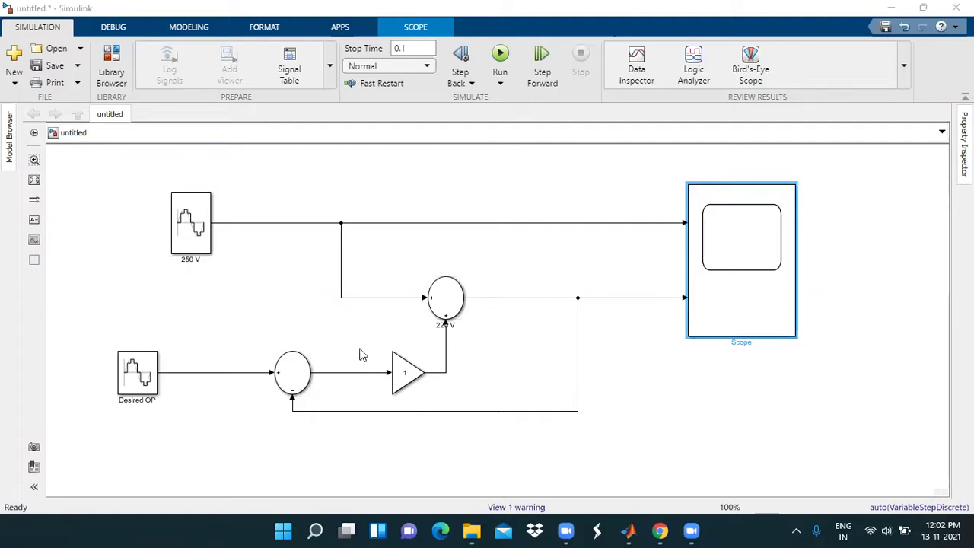
pyautogui.click(147, 385)
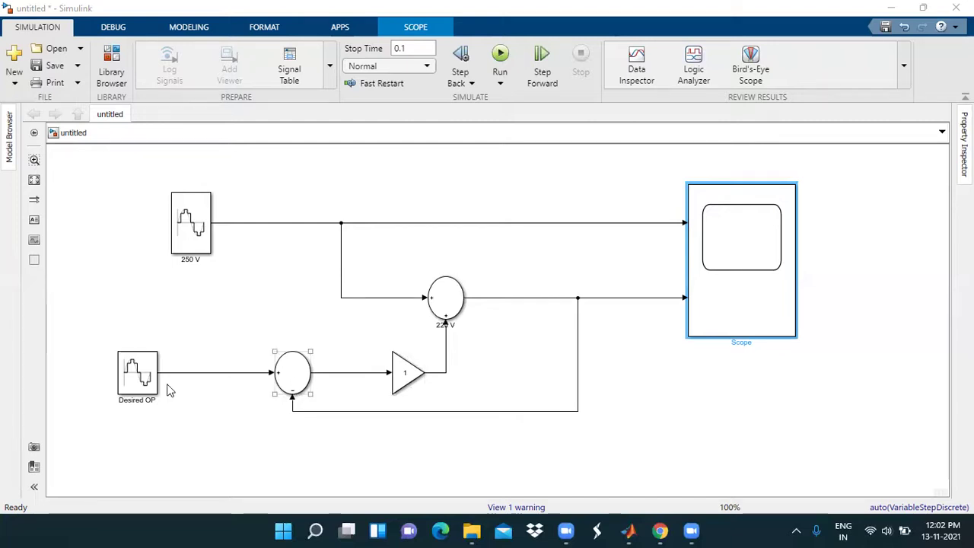
pyautogui.click(407, 381)
pyautogui.click(353, 394)
pyautogui.click(461, 305)
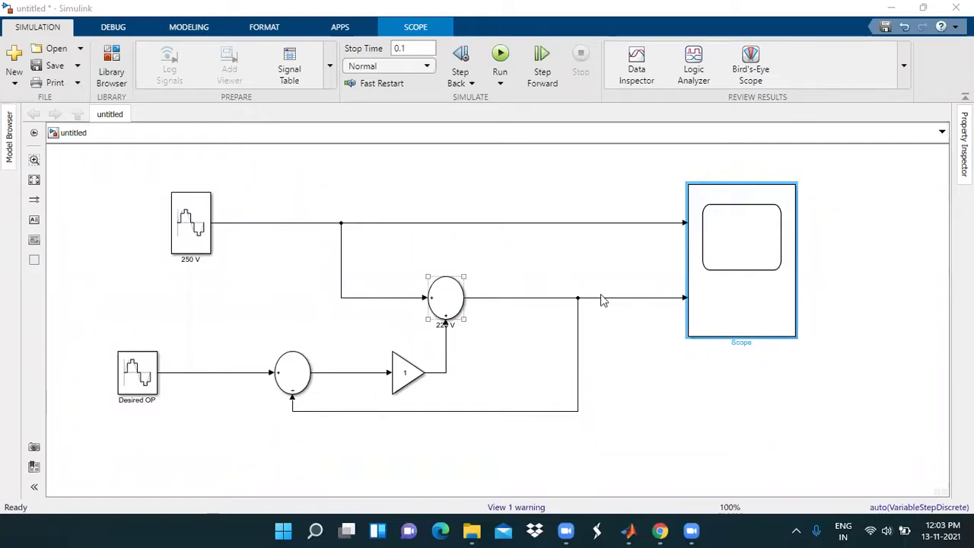
pyautogui.click(694, 311)
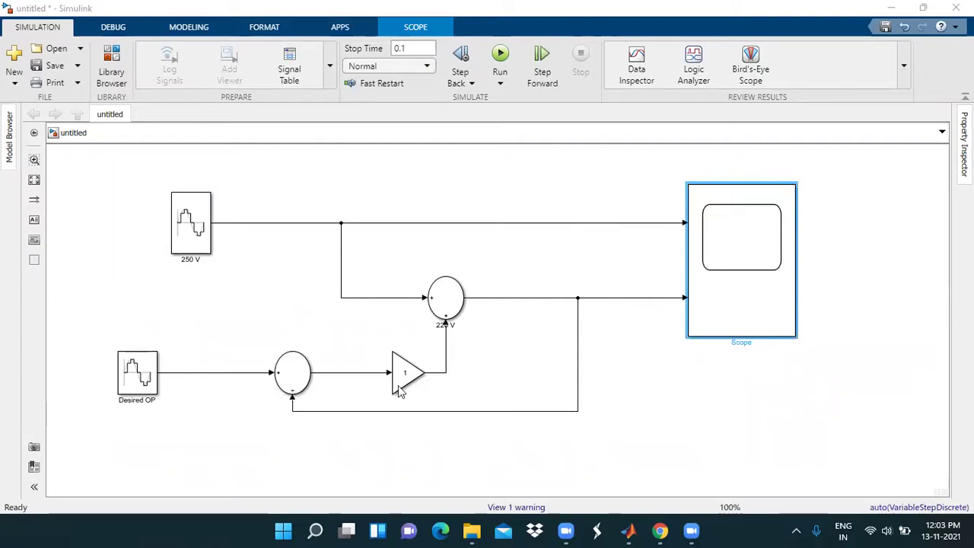
pyautogui.click(445, 300)
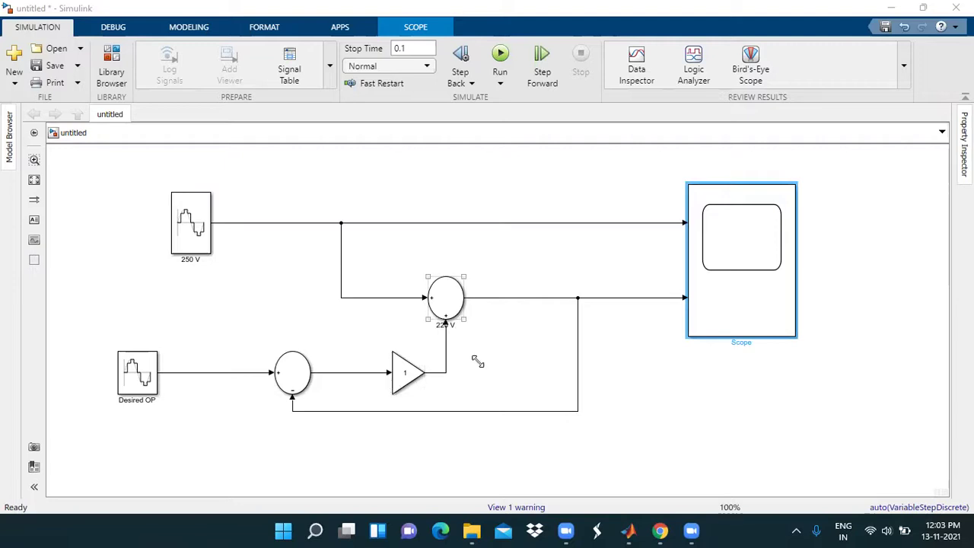
pyautogui.click(414, 266)
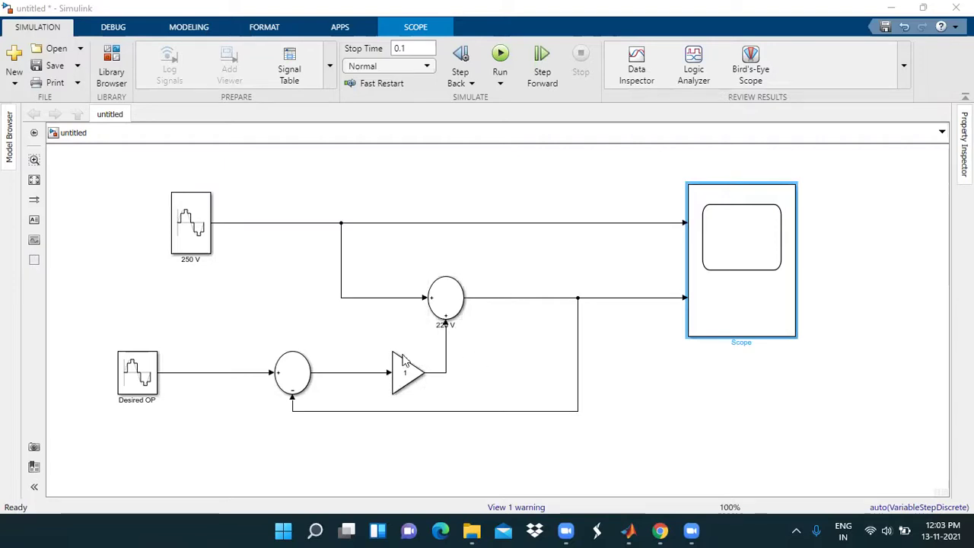
pyautogui.click(450, 329)
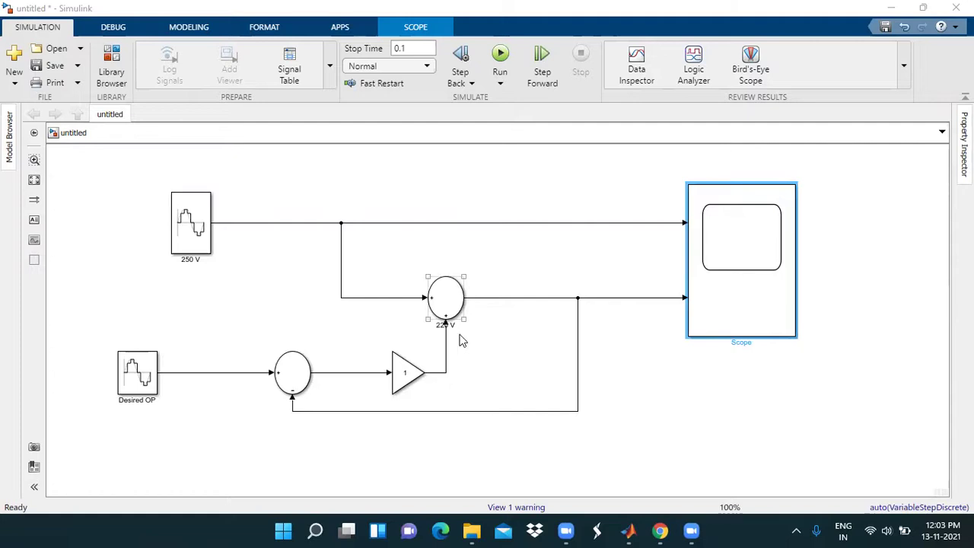
pyautogui.click(460, 340)
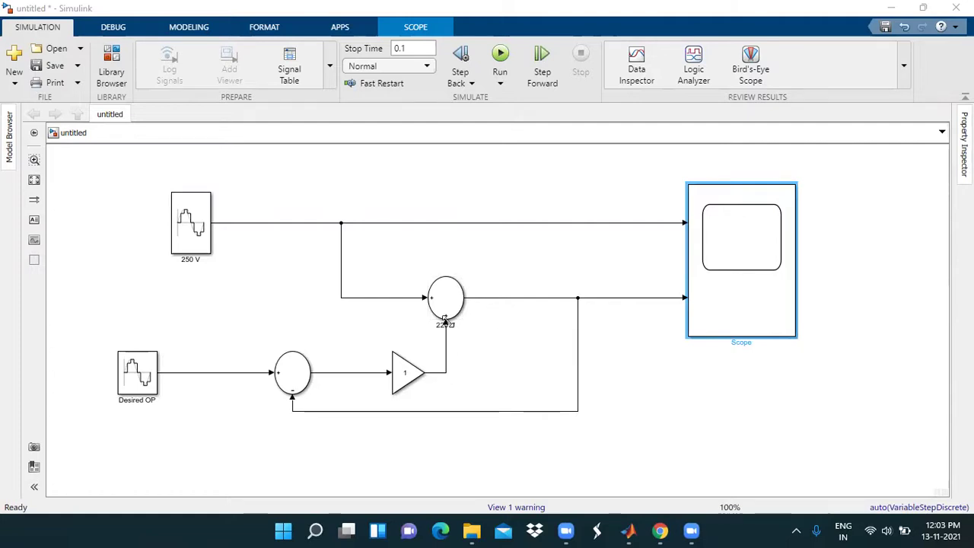
pyautogui.click(449, 325)
pyautogui.click(705, 312)
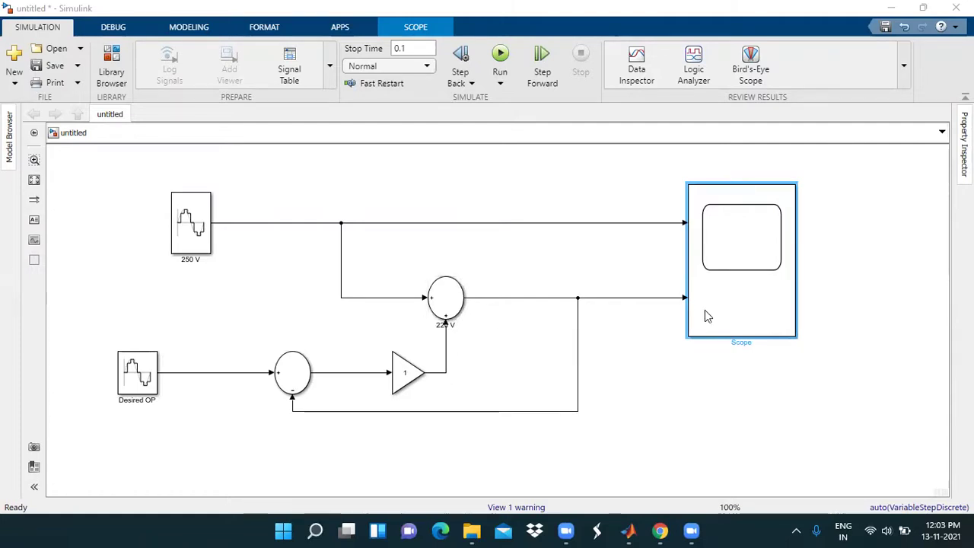
pyautogui.click(450, 332)
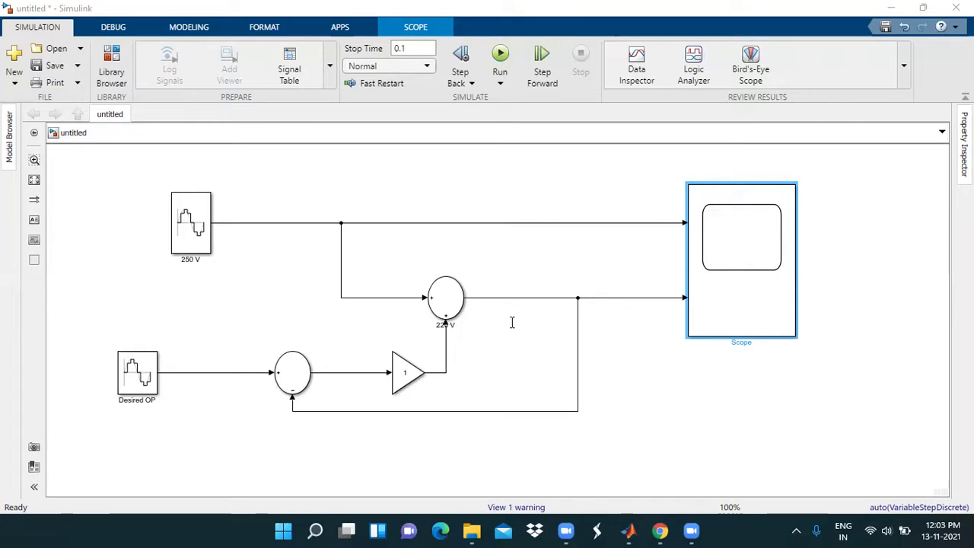
pyautogui.click(713, 310)
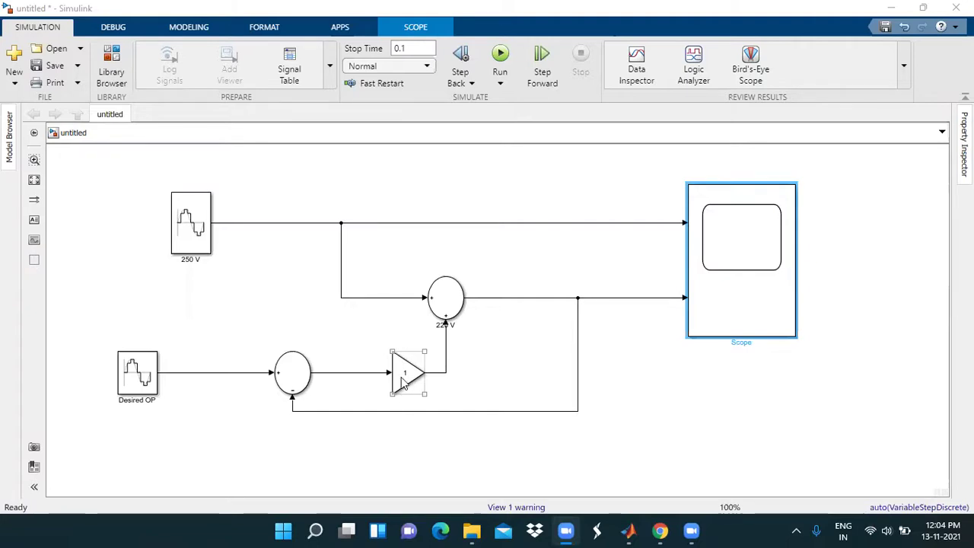
# Set the Gain block to 10, then run the simulation and compare the 250 V and 220 V signals on the Scope
pyautogui.doubleClick(403, 375)
pyautogui.write('10')
pyautogui.click(564, 484)
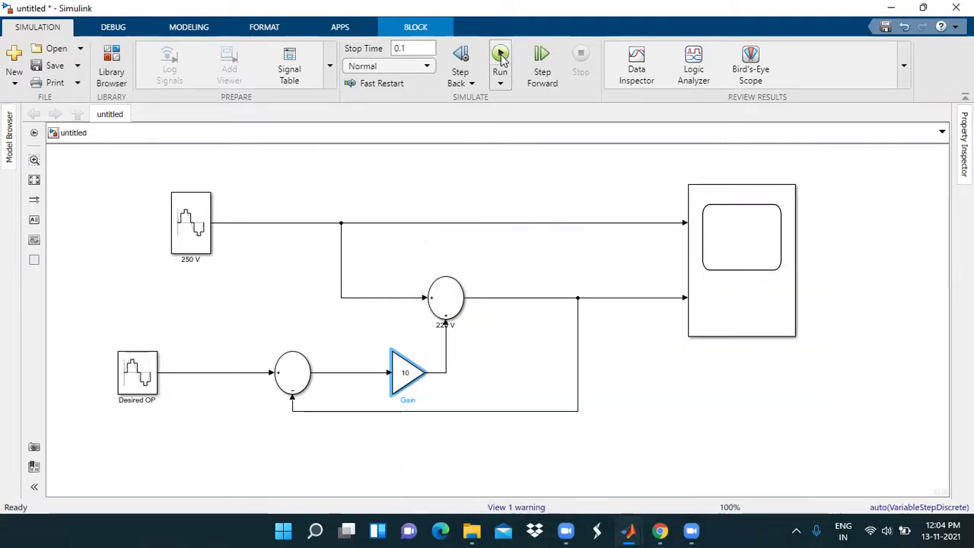
pyautogui.hotkey('ctrl', 't')
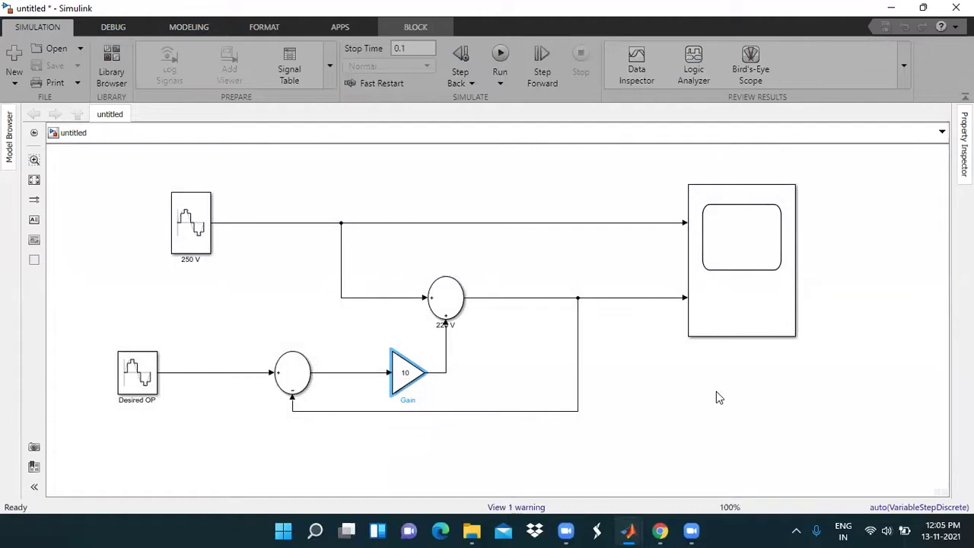
pyautogui.doubleClick(725, 306)
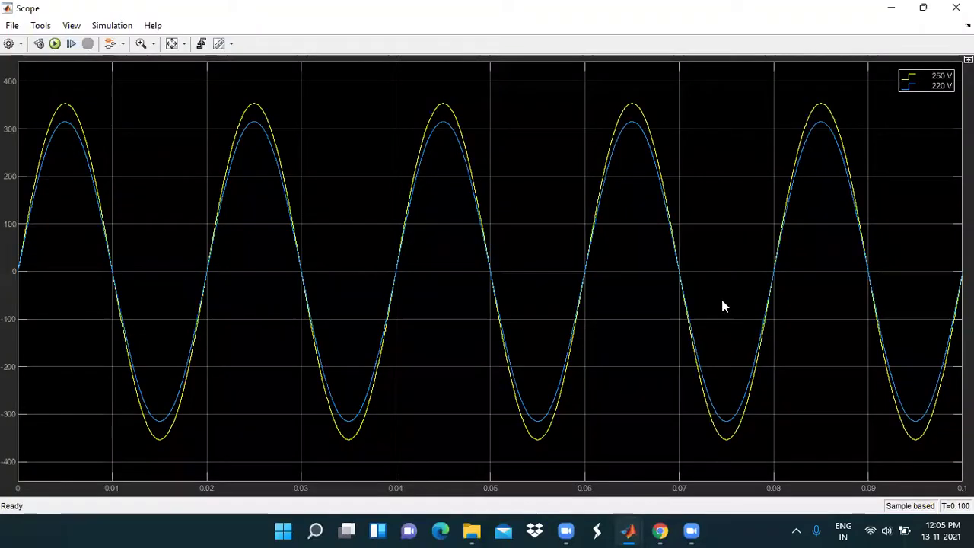
pyautogui.click(54, 43)
pyautogui.click(956, 7)
# Set the Gain block to 30 and rerun the simulation to compare both signals on the Scope
pyautogui.doubleClick(408, 372)
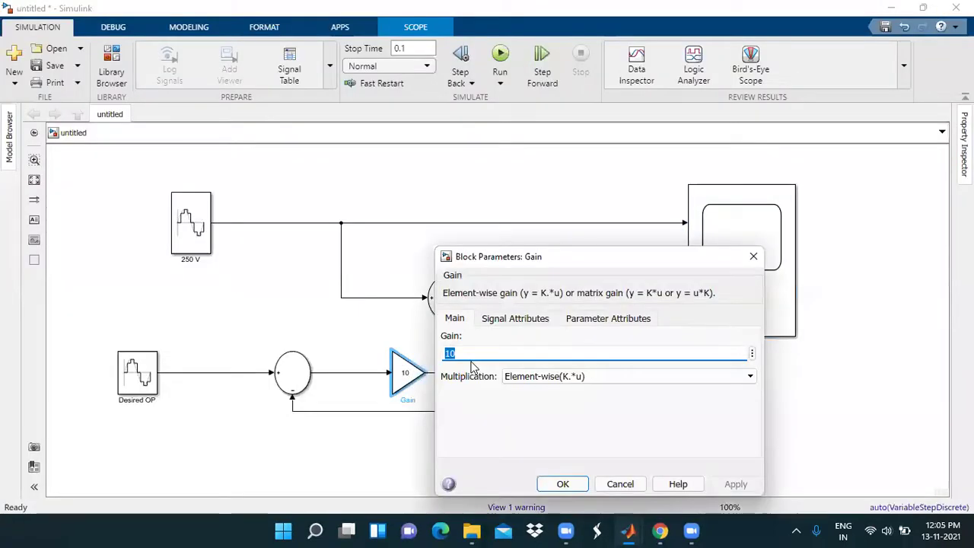
pyautogui.write('30')
pyautogui.click(736, 484)
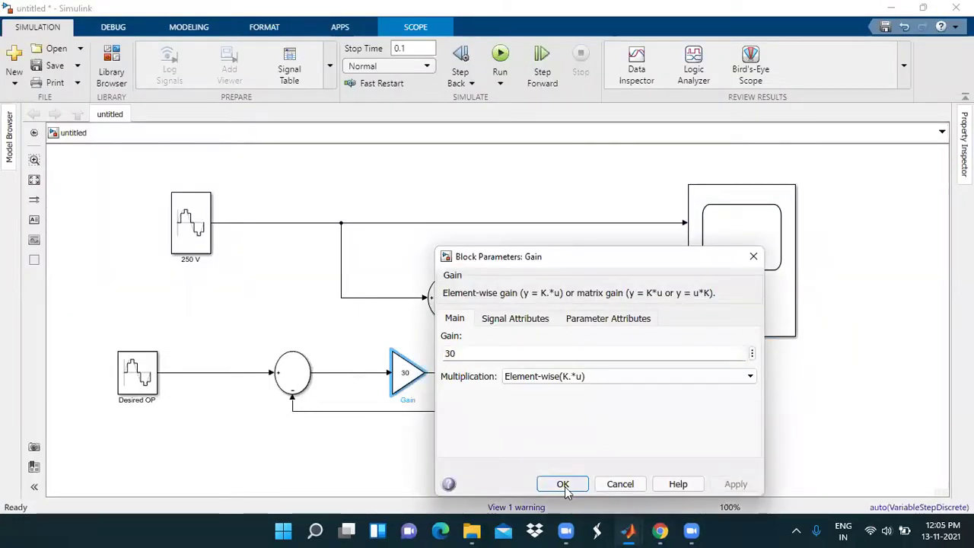
pyautogui.click(563, 484)
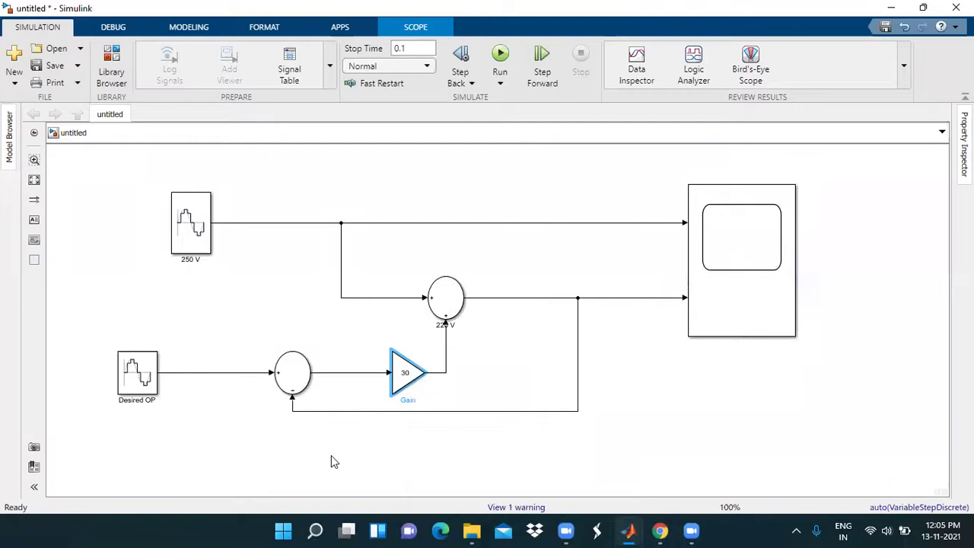
pyautogui.click(501, 55)
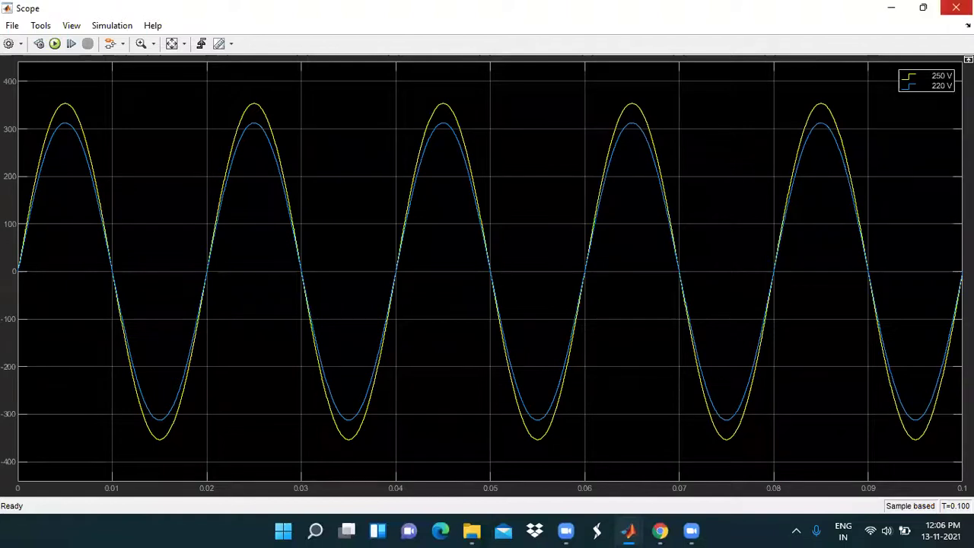
pyautogui.click(956, 7)
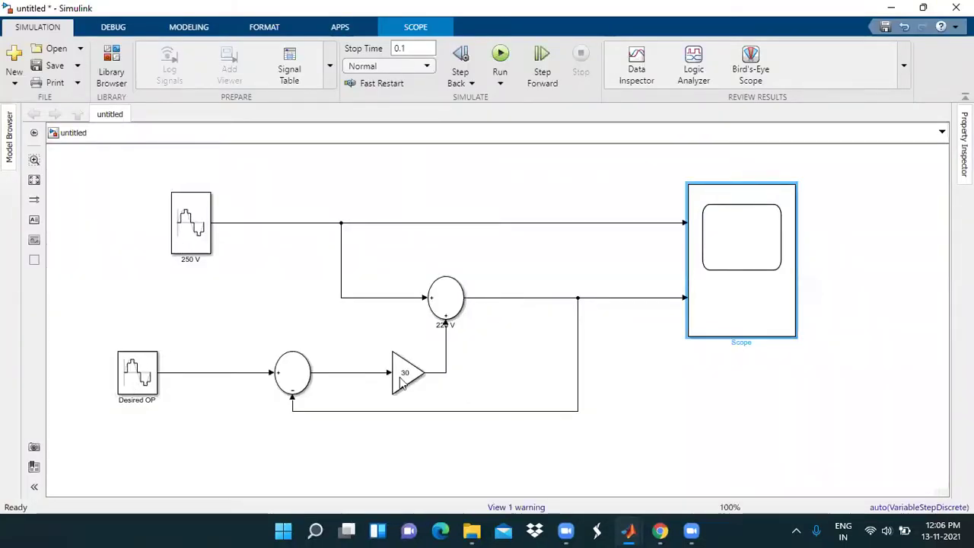
# Set the Gain block to 1 and the amplitude of the 250 V sine source to 110*sqrt(2)
pyautogui.doubleClick(401, 383)
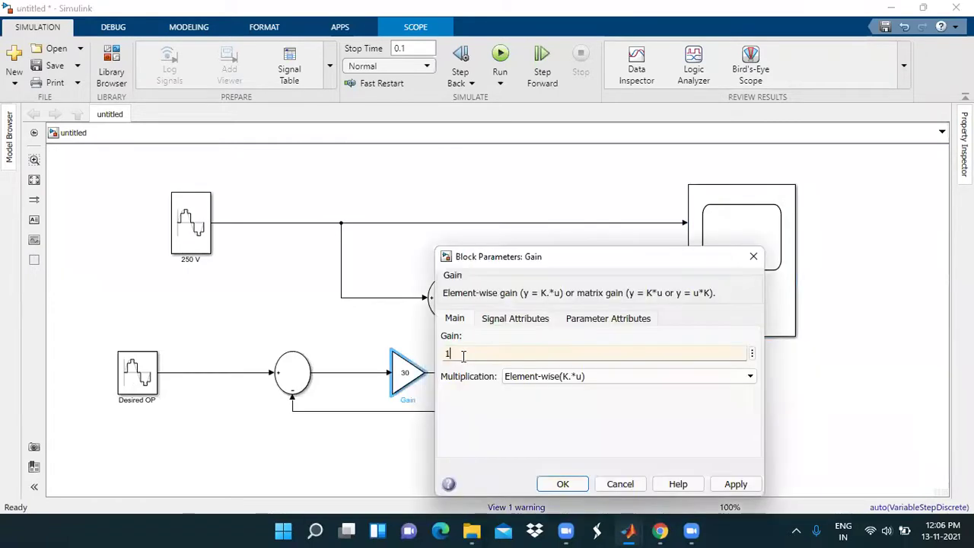
pyautogui.click(562, 485)
pyautogui.doubleClick(191, 223)
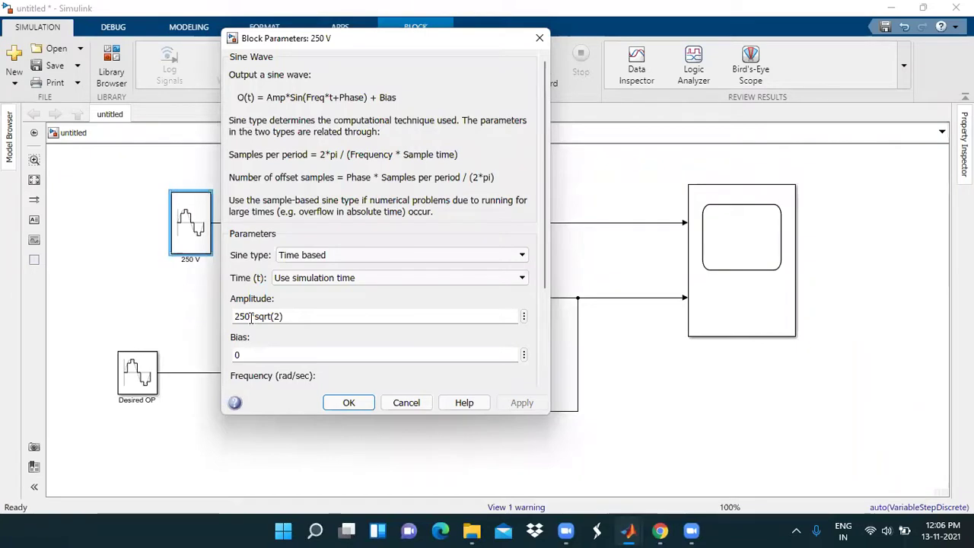
pyautogui.scroll(-1, 251, 318)
pyautogui.click(251, 273)
pyautogui.press('BackSpace')
pyautogui.press('BackSpace')
pyautogui.press('BackSpace')
pyautogui.write('110')
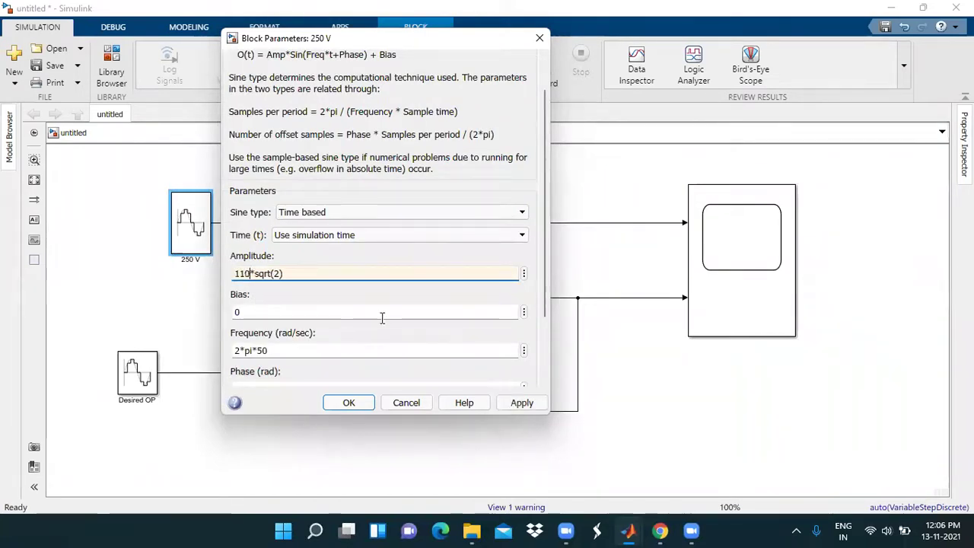
pyautogui.scroll(-1, 371, 314)
pyautogui.scroll(2, 371, 314)
pyautogui.click(349, 402)
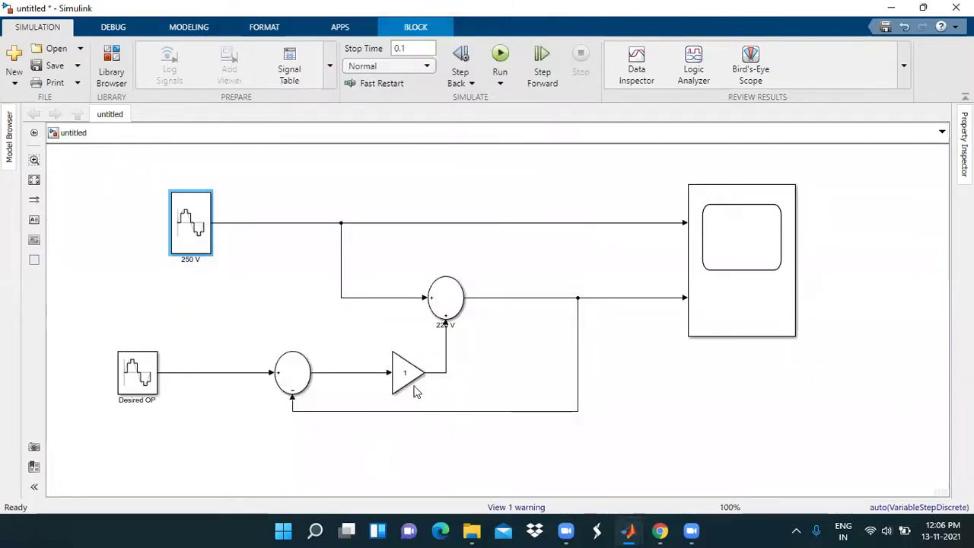
# Run the simulation with the reduced input and rename the 250 V sine source as 110 V
pyautogui.click(501, 55)
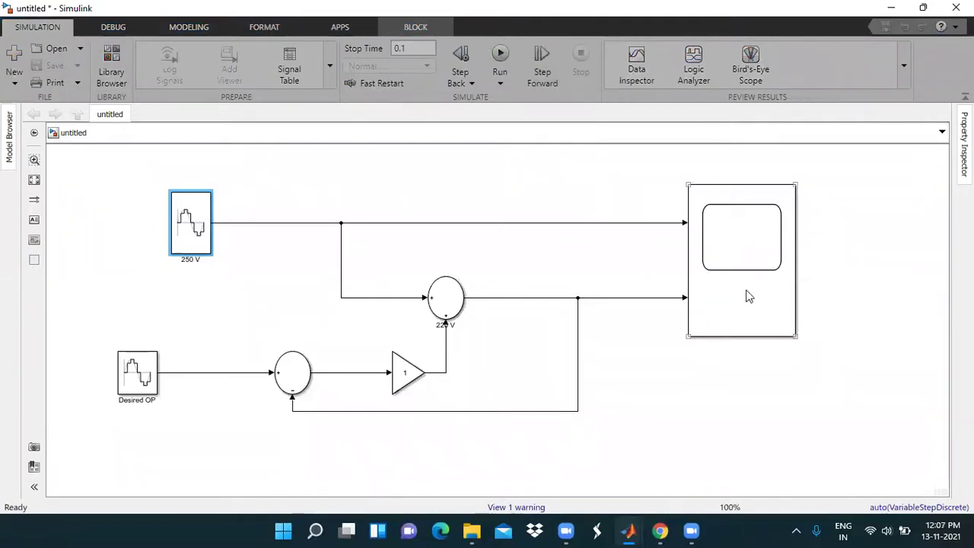
pyautogui.doubleClick(188, 259)
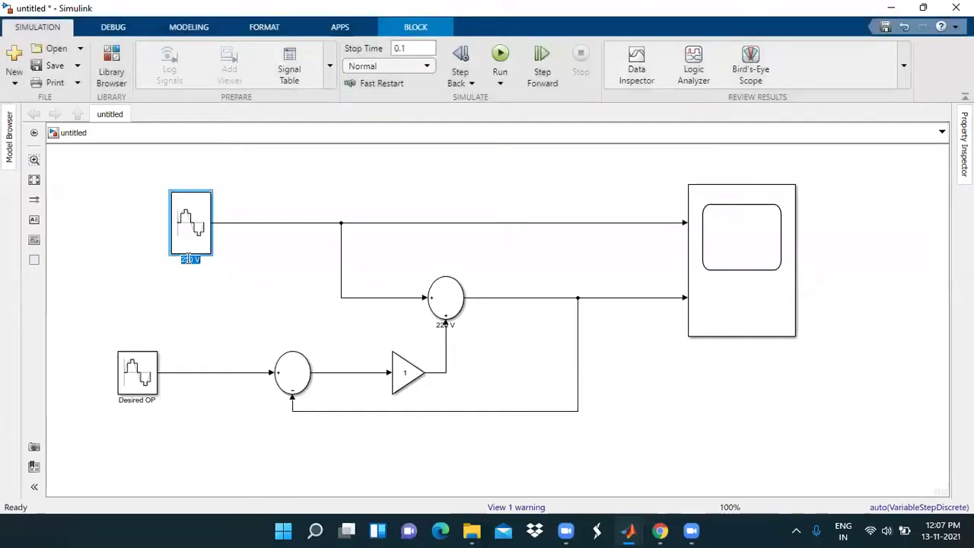
pyautogui.press('BackSpace')
pyautogui.write('110')
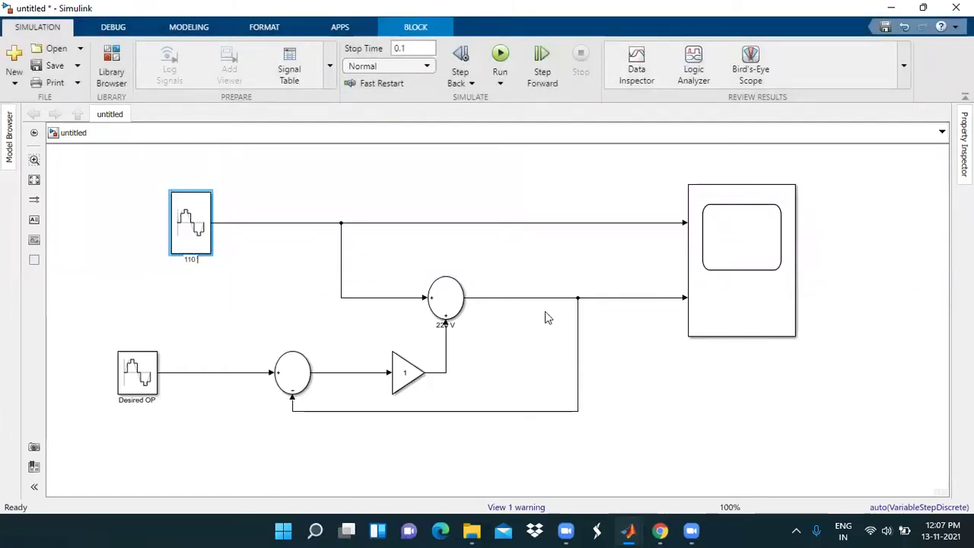
pyautogui.write(' V')
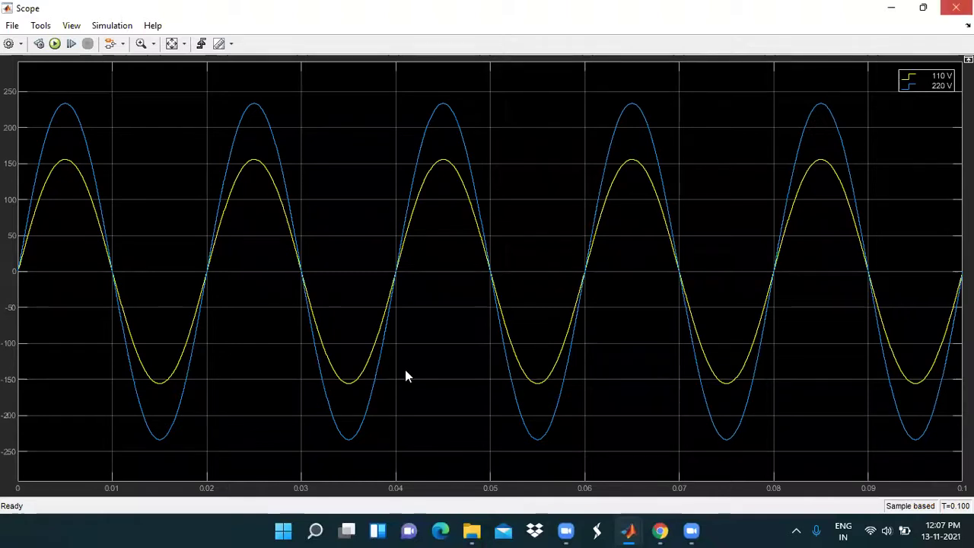
# Set the Gain block to 10, run the simulation and compare the 110 V and 220 V signals on the Scope
pyautogui.doubleClick(405, 373)
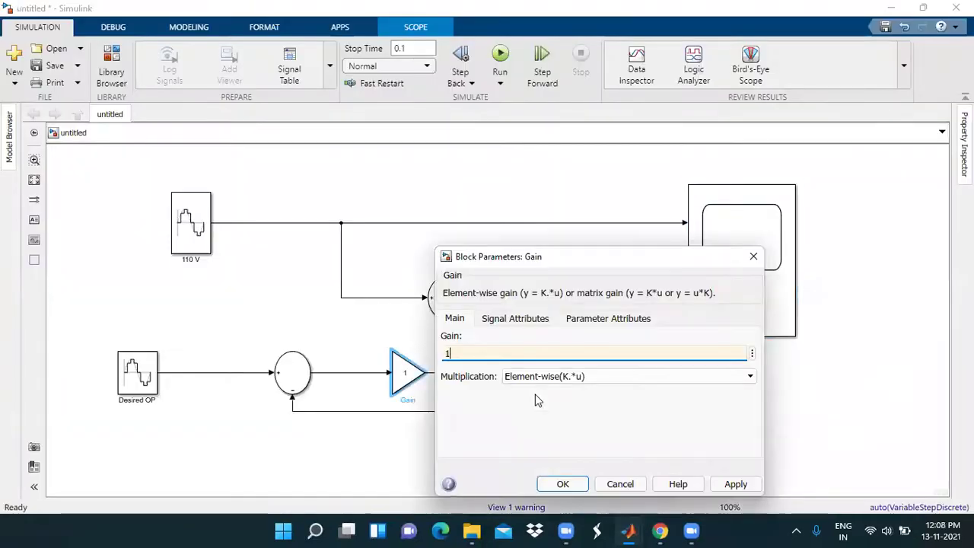
pyautogui.write('0')
pyautogui.click(562, 484)
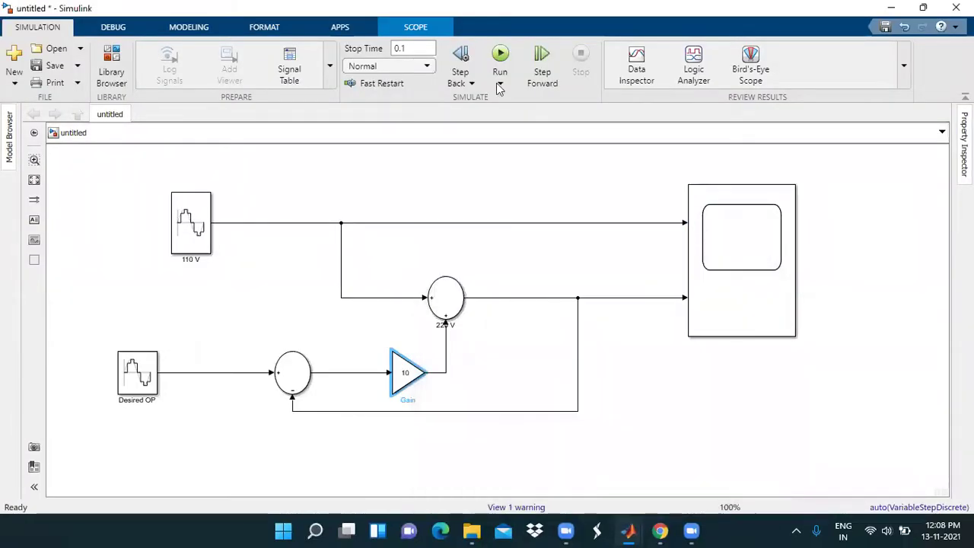
pyautogui.click(496, 51)
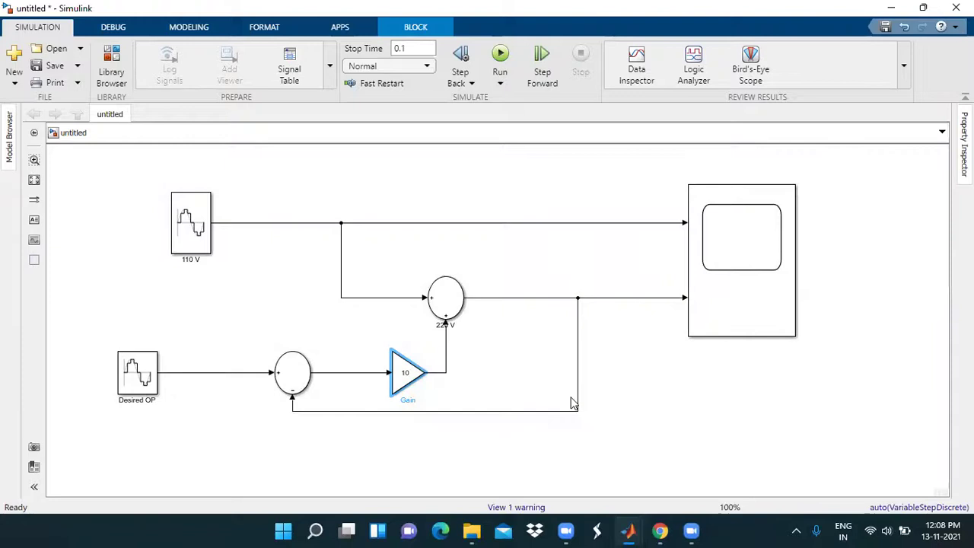
pyautogui.click(714, 306)
pyautogui.doubleClick(715, 307)
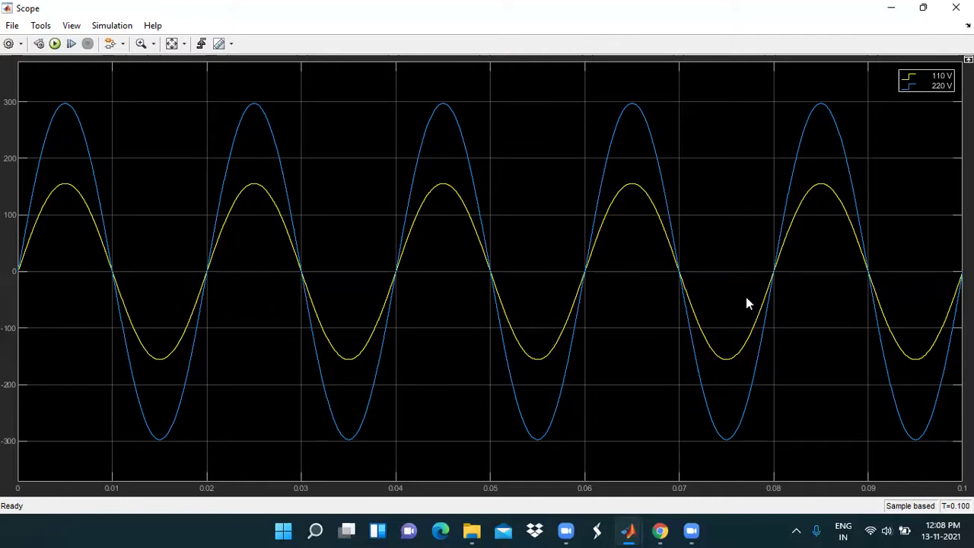
pyautogui.click(956, 7)
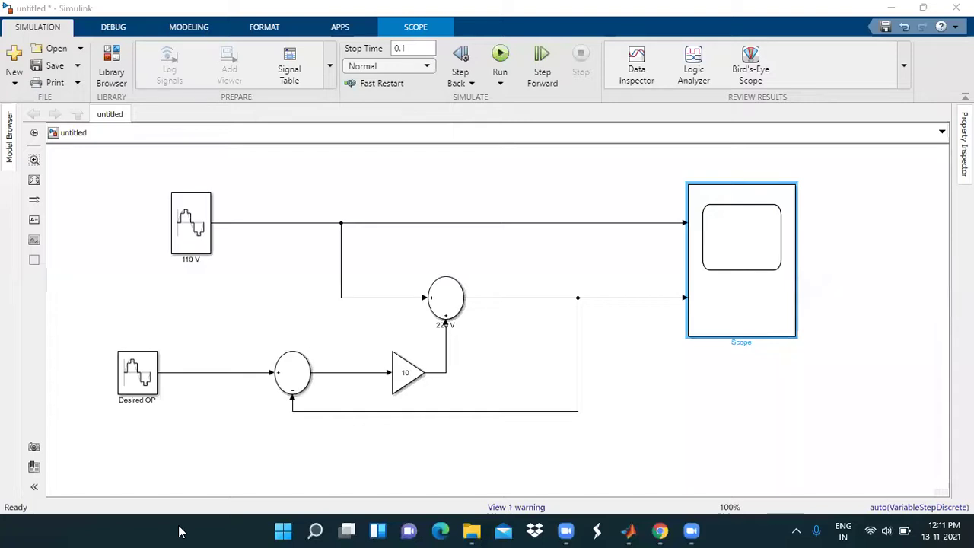
pyautogui.click(673, 531)
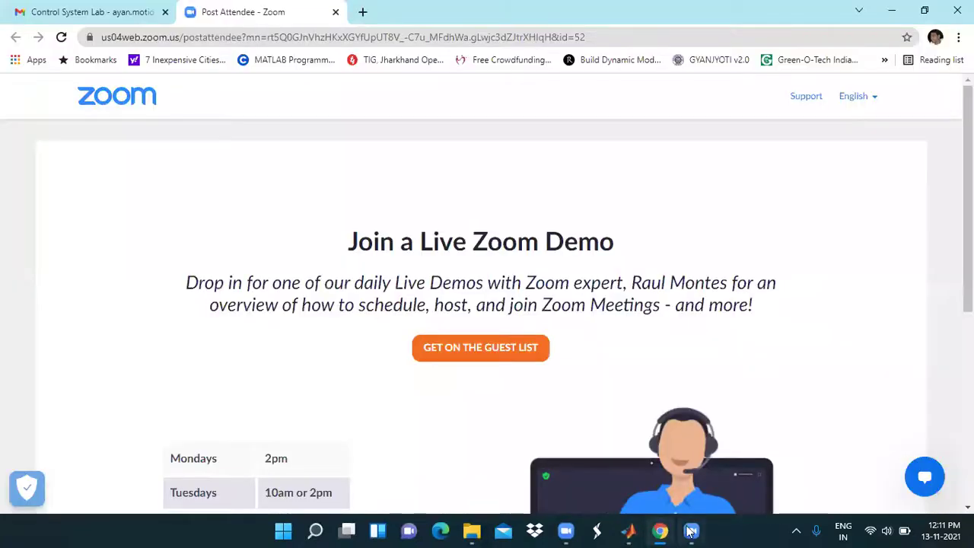
pyautogui.click(566, 532)
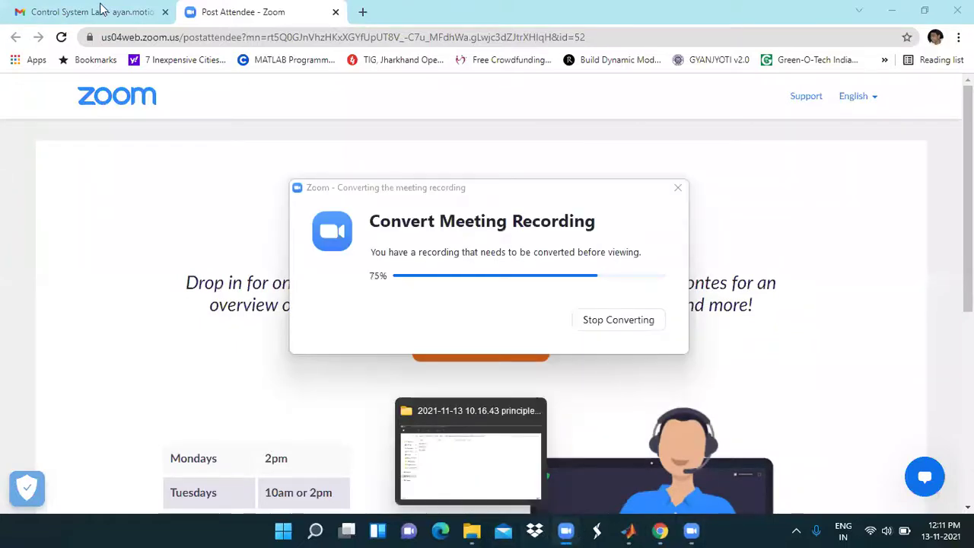
pyautogui.moveTo(572, 531)
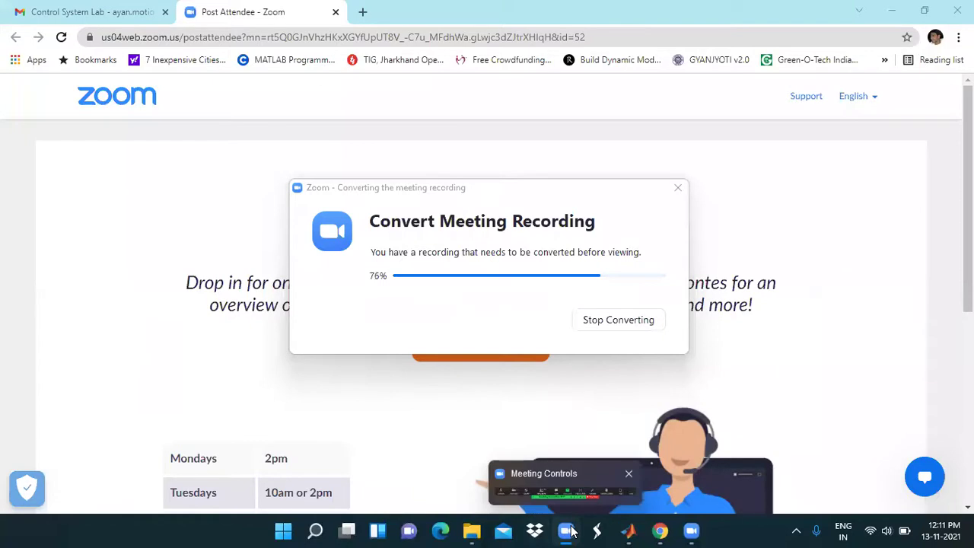